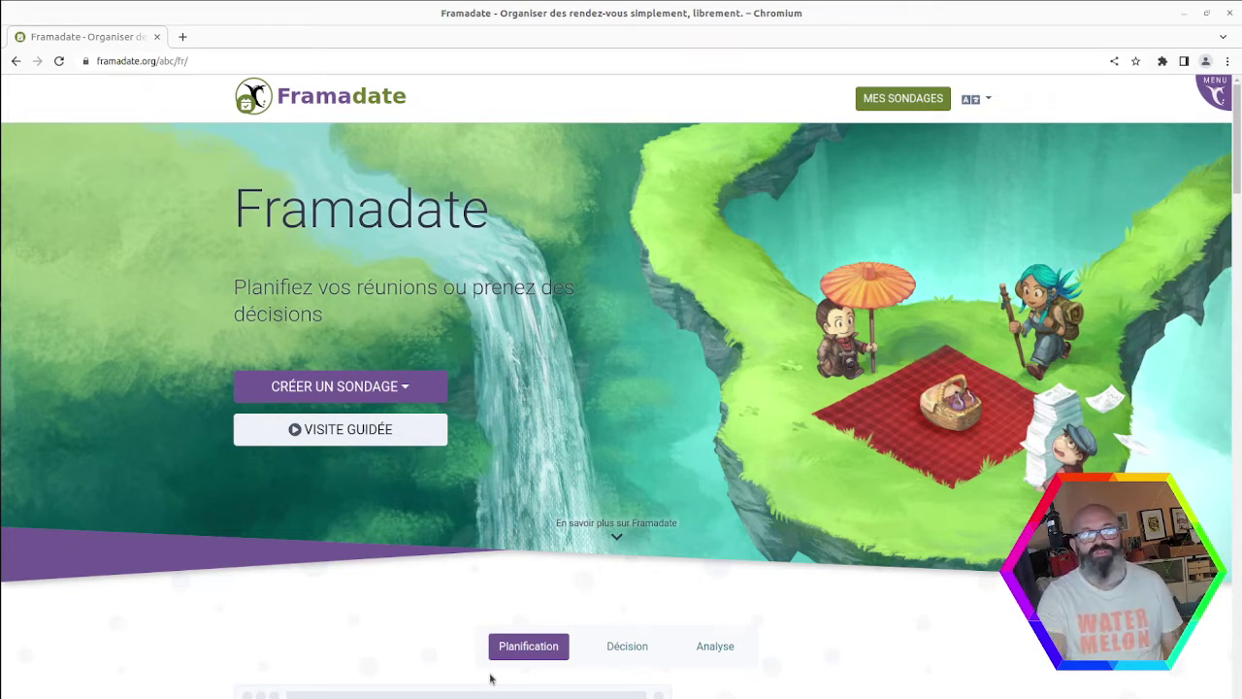
Step: Start a new special dates poll and enter Astuces TICE as the author name, plus the author's e-mail
click(342, 387)
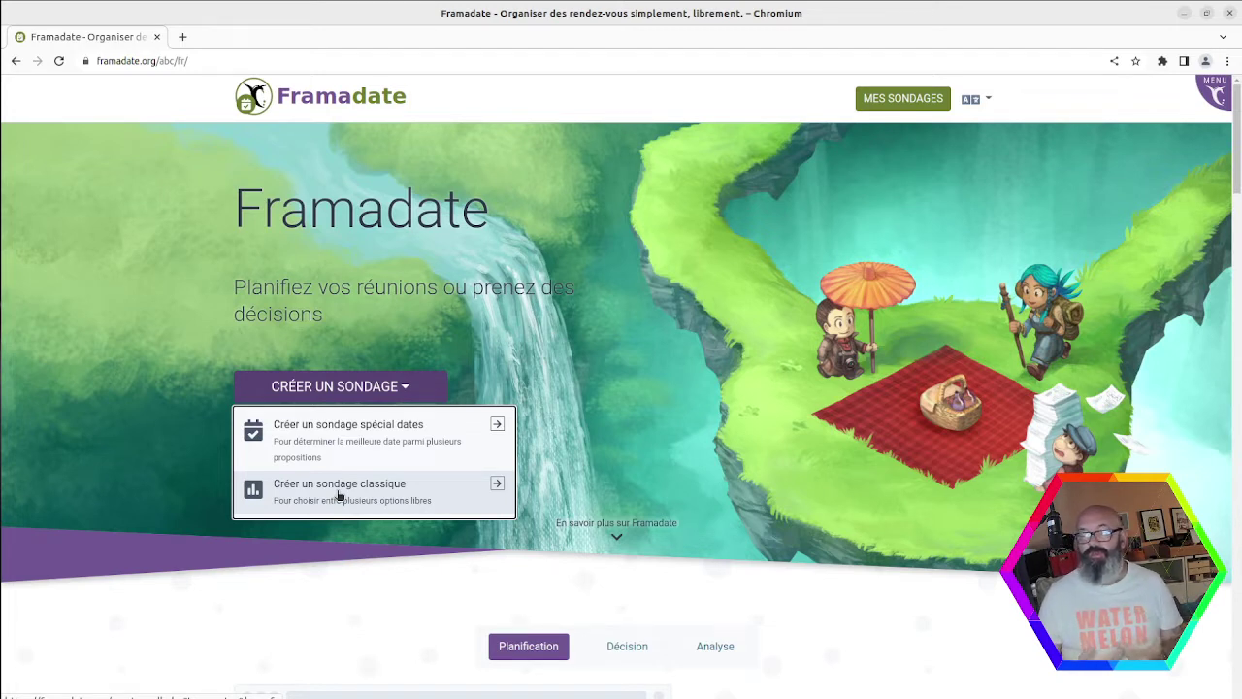
click(353, 433)
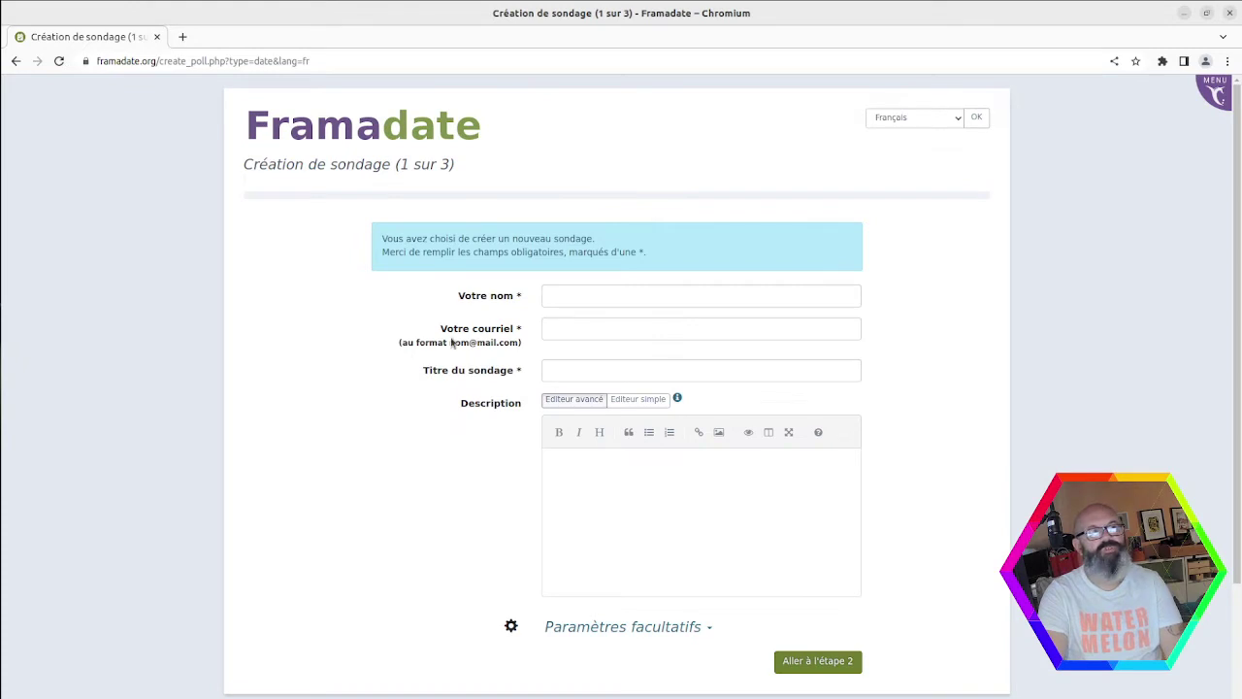
click(563, 296)
click(565, 327)
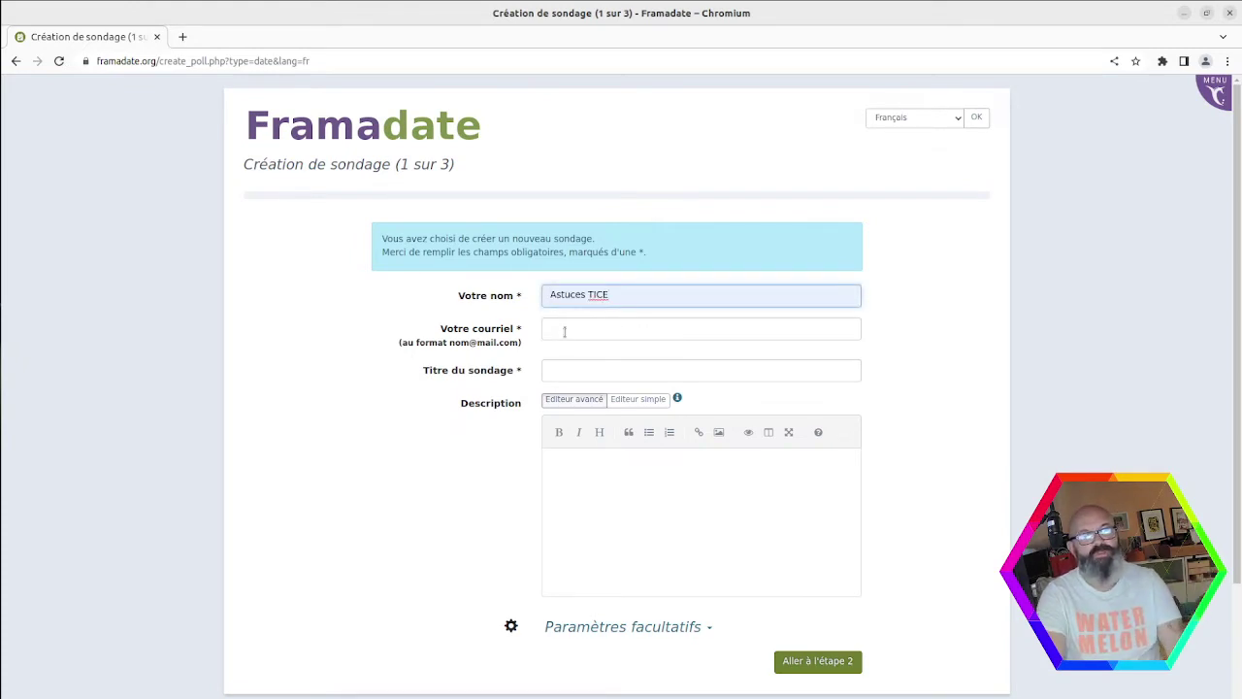
click(562, 330)
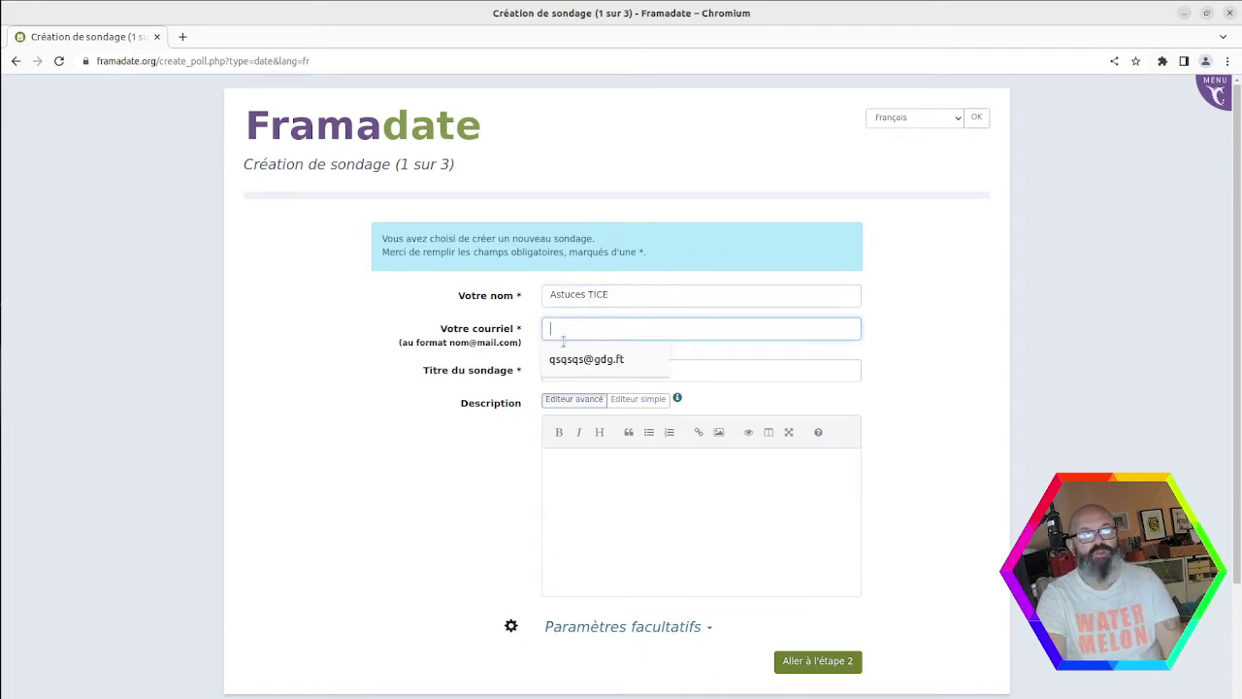
click(565, 357)
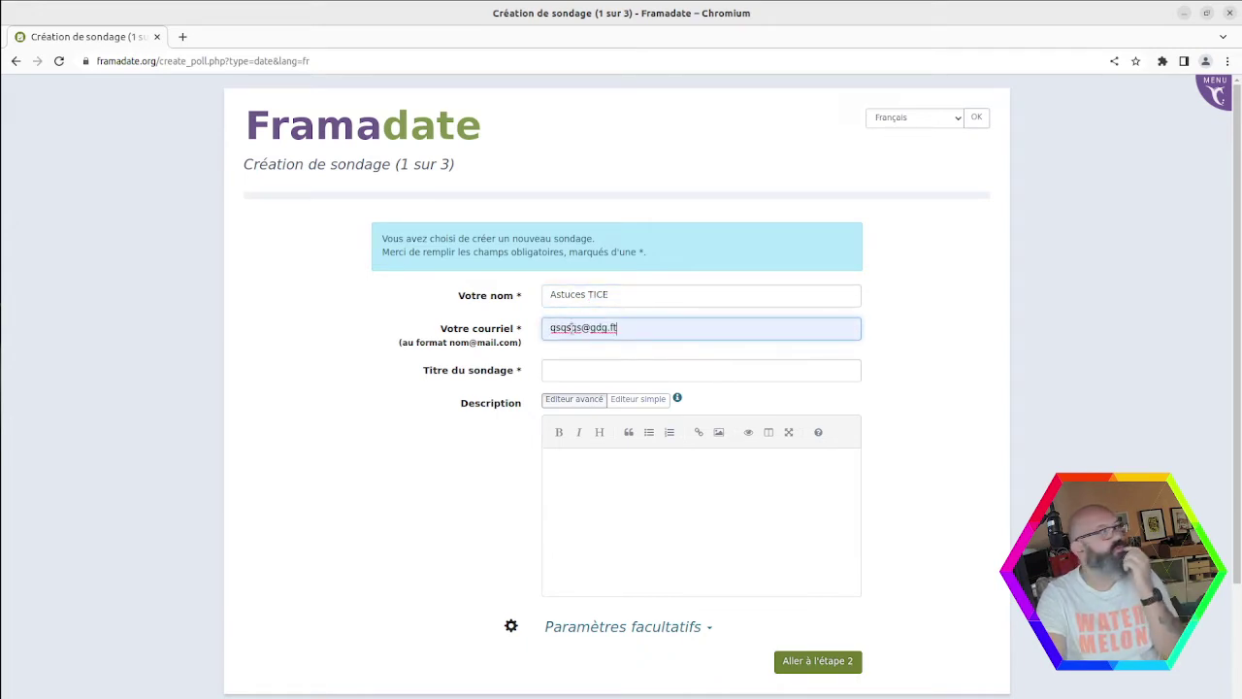
Step: Title the poll "Réunion de rentrée" and leave the description empty
click(575, 366)
text(R)
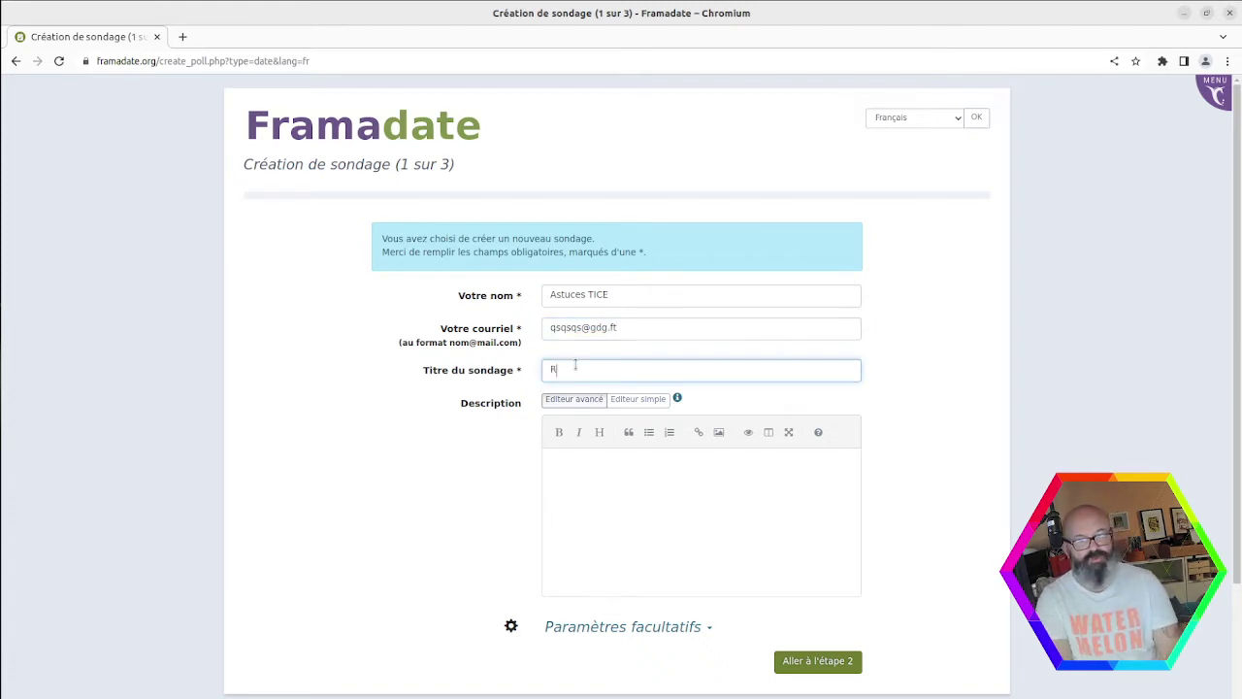
text(éunion de fentrée)
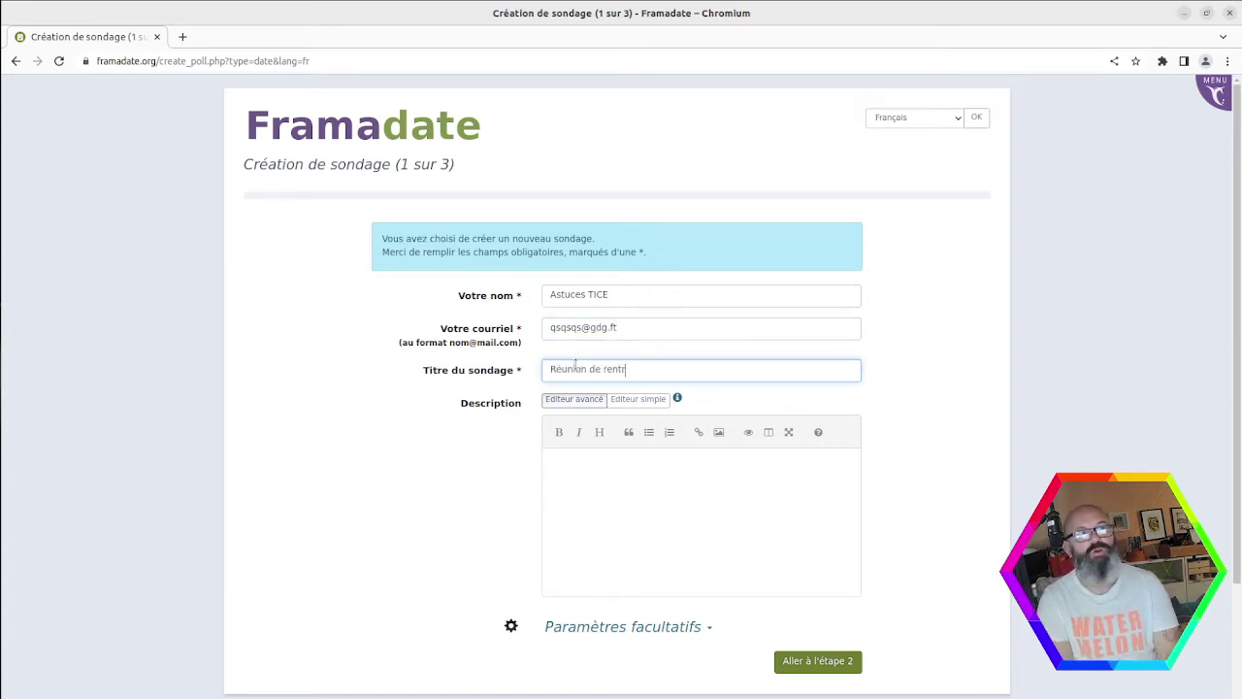
click(576, 469)
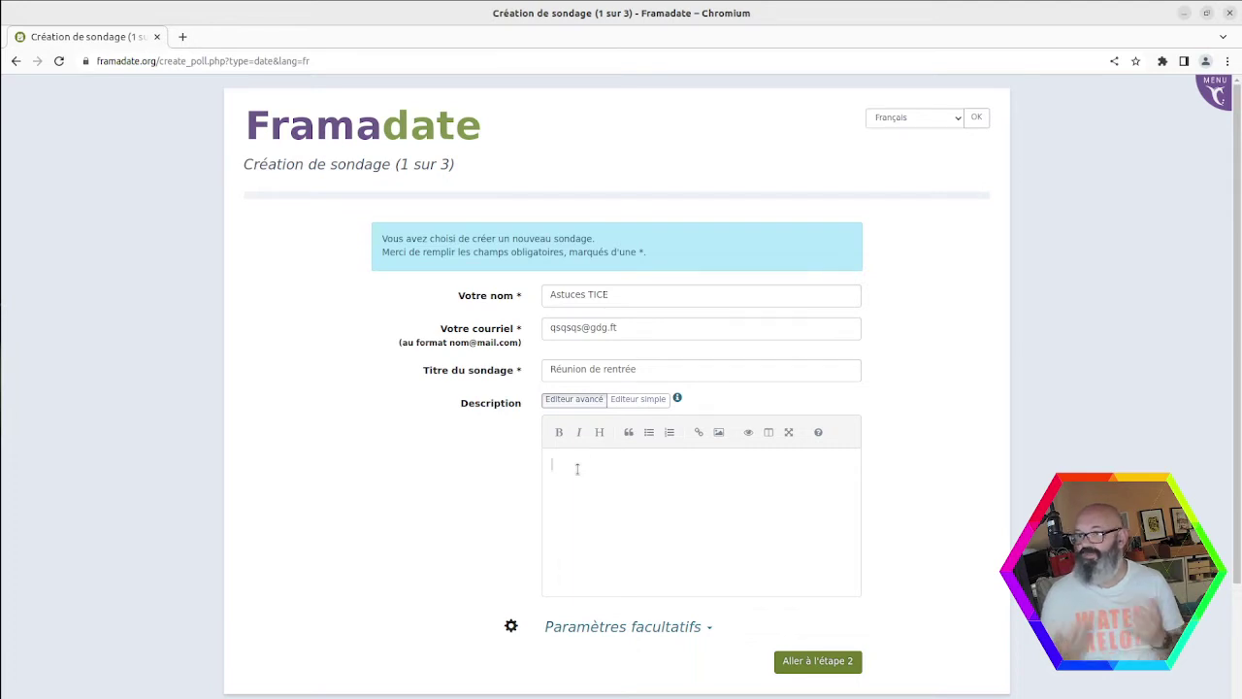
Step: Expand the optional poll settings and examine them, including what the custom link option offers
scroll(587, 437, down, 3)
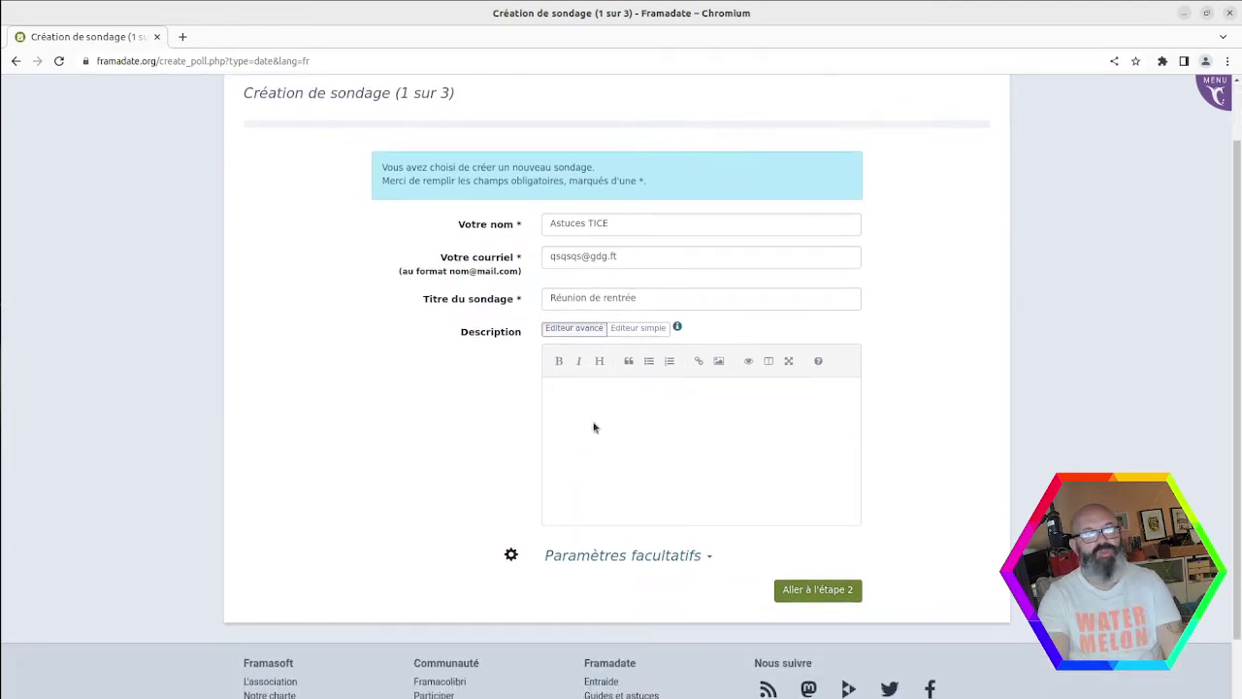
click(609, 483)
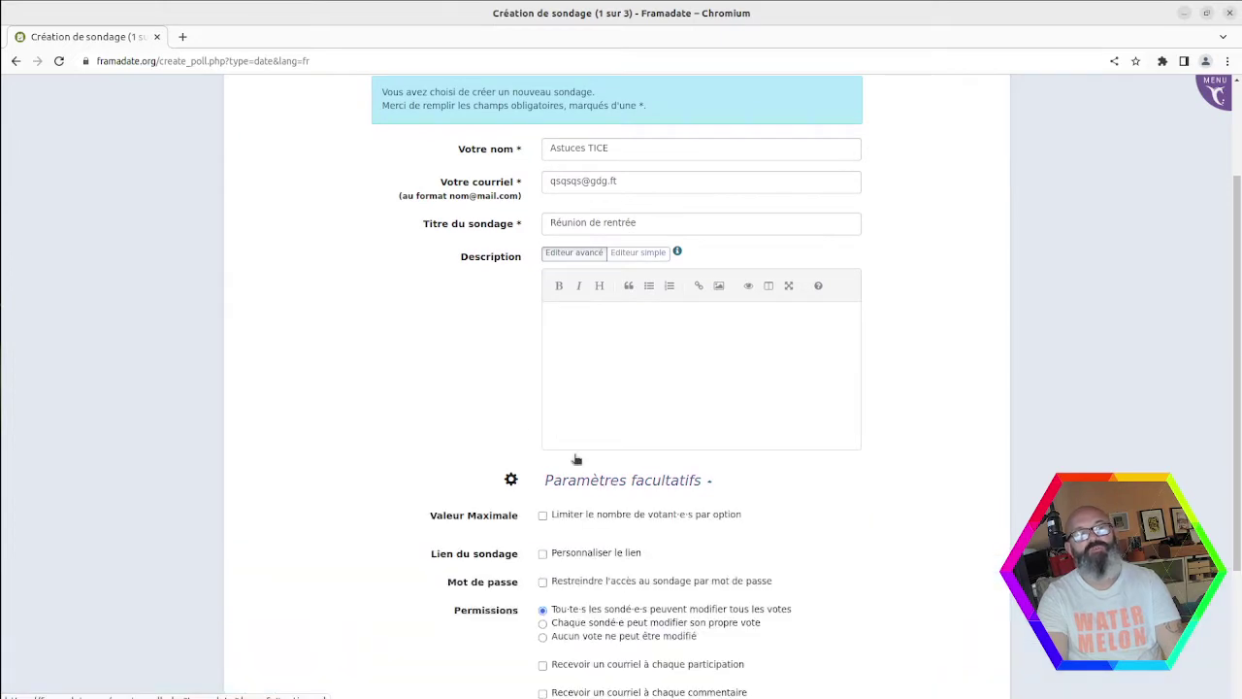
click(606, 480)
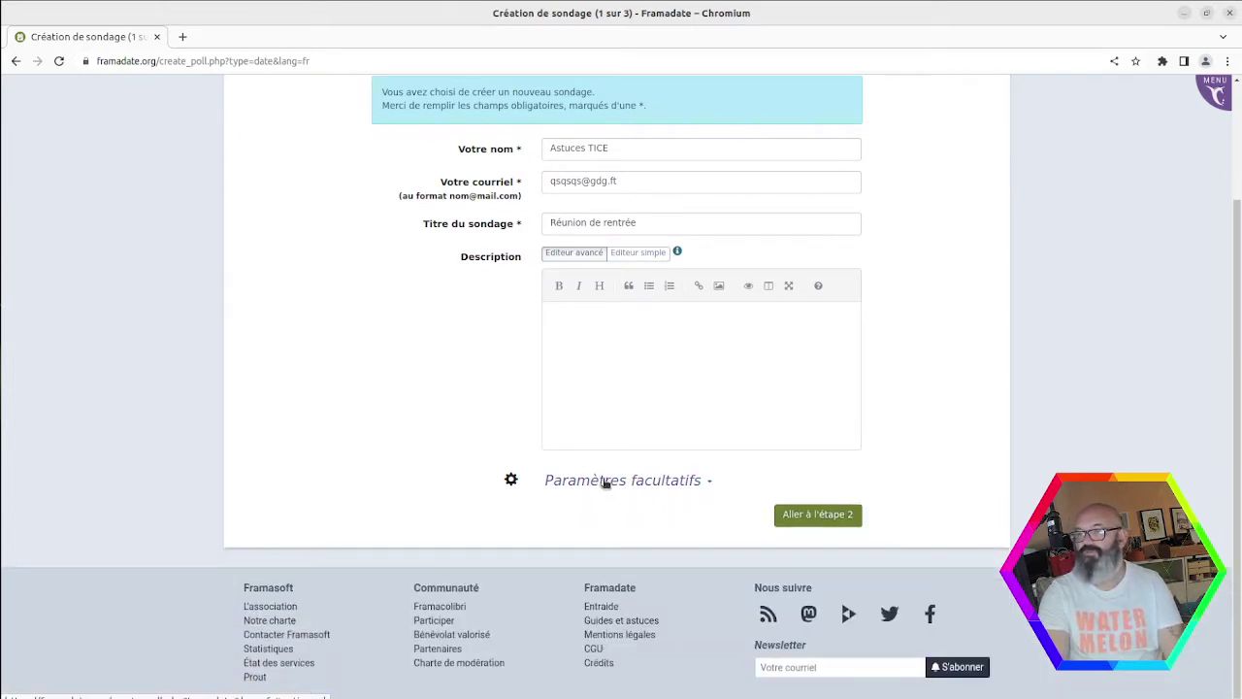
click(604, 483)
scroll(599, 462, down, 1)
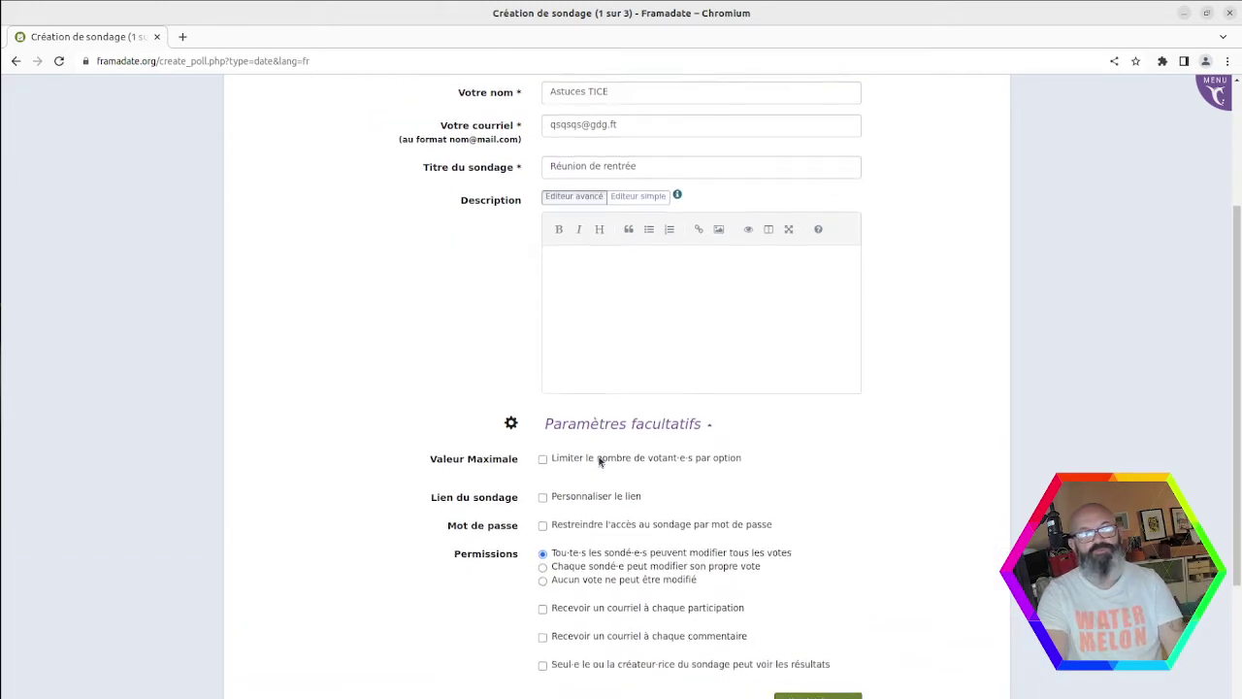
scroll(598, 462, down, 3)
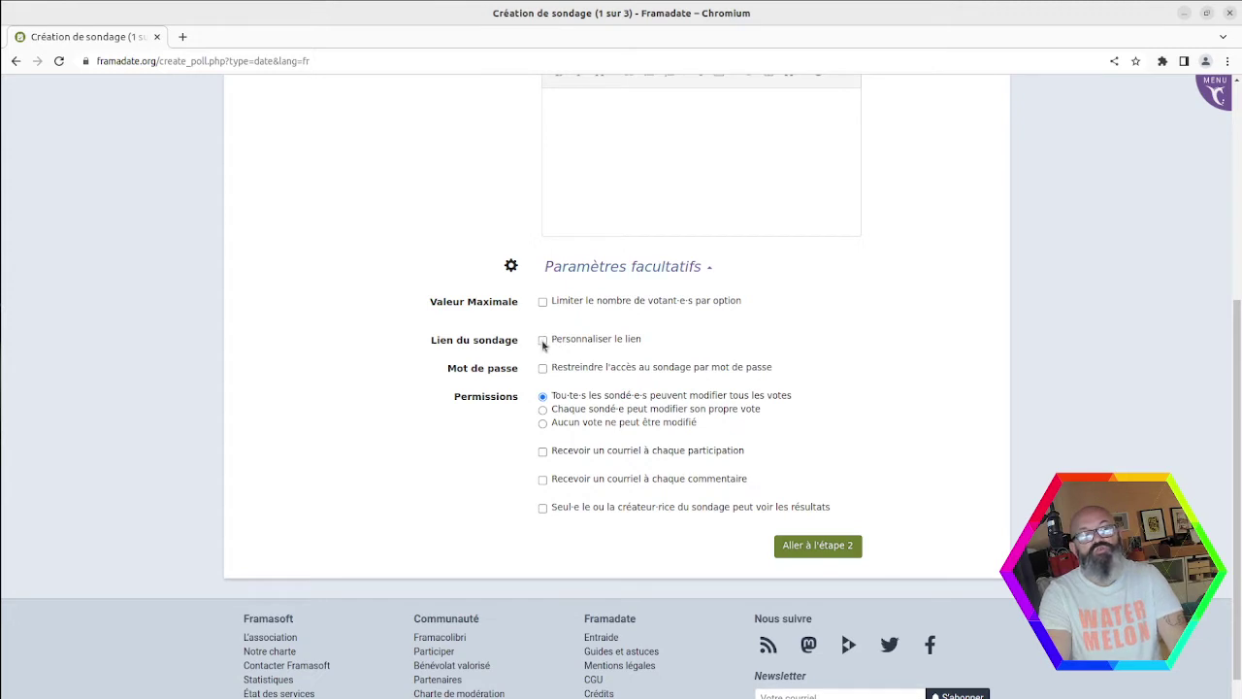
click(543, 342)
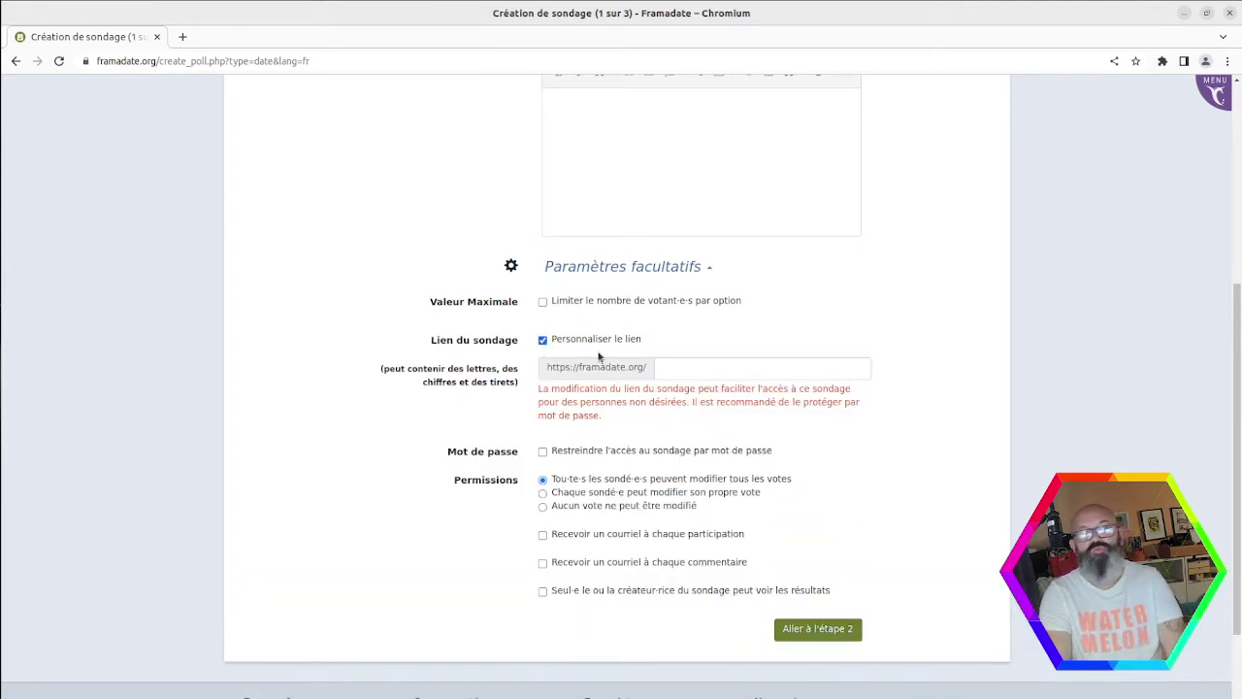
click(543, 341)
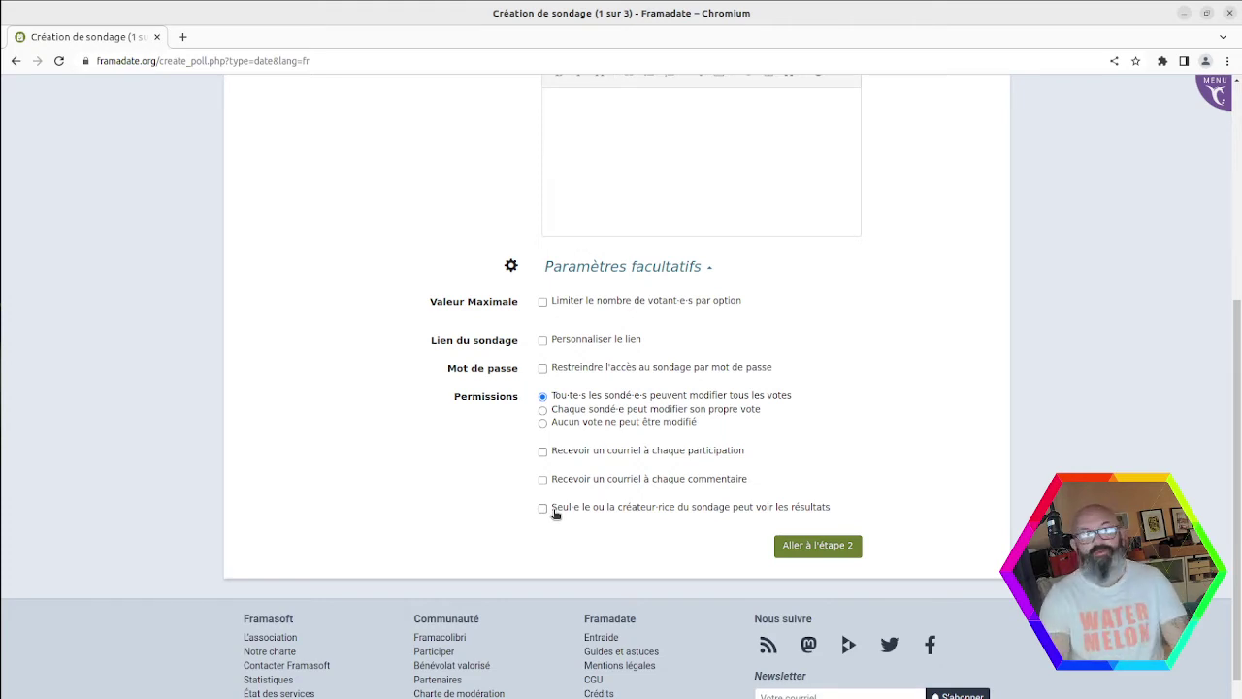
Step: Accept the poll's general information with the default optional settings and proceed to choosing the dates
scroll(754, 474, up, 4)
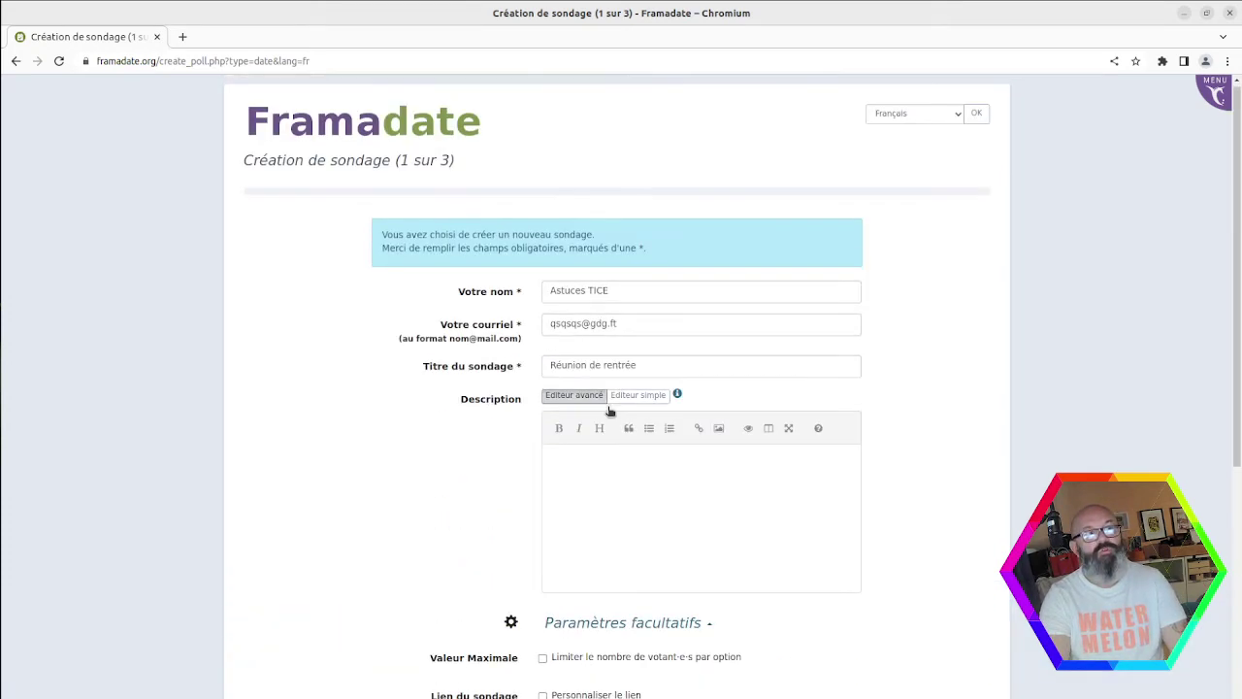
scroll(609, 411, down, 4)
click(815, 516)
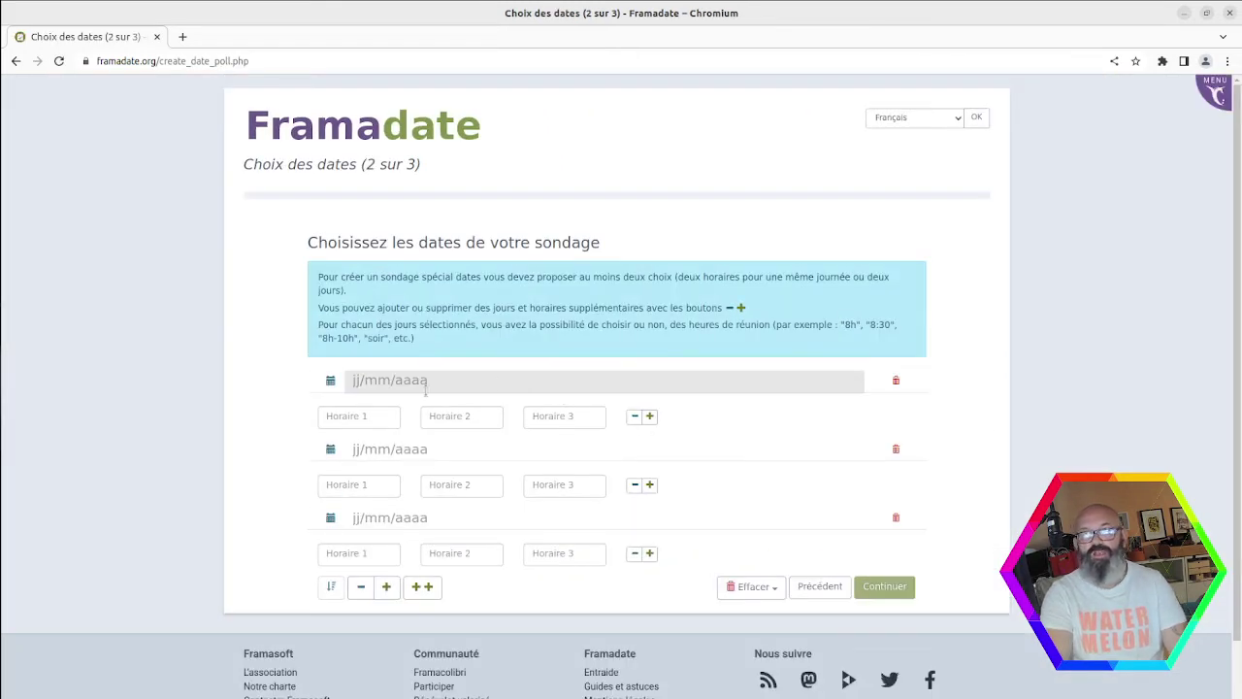
Step: Set the first two poll dates to 01/09/2022 and 02/09/2022
click(347, 383)
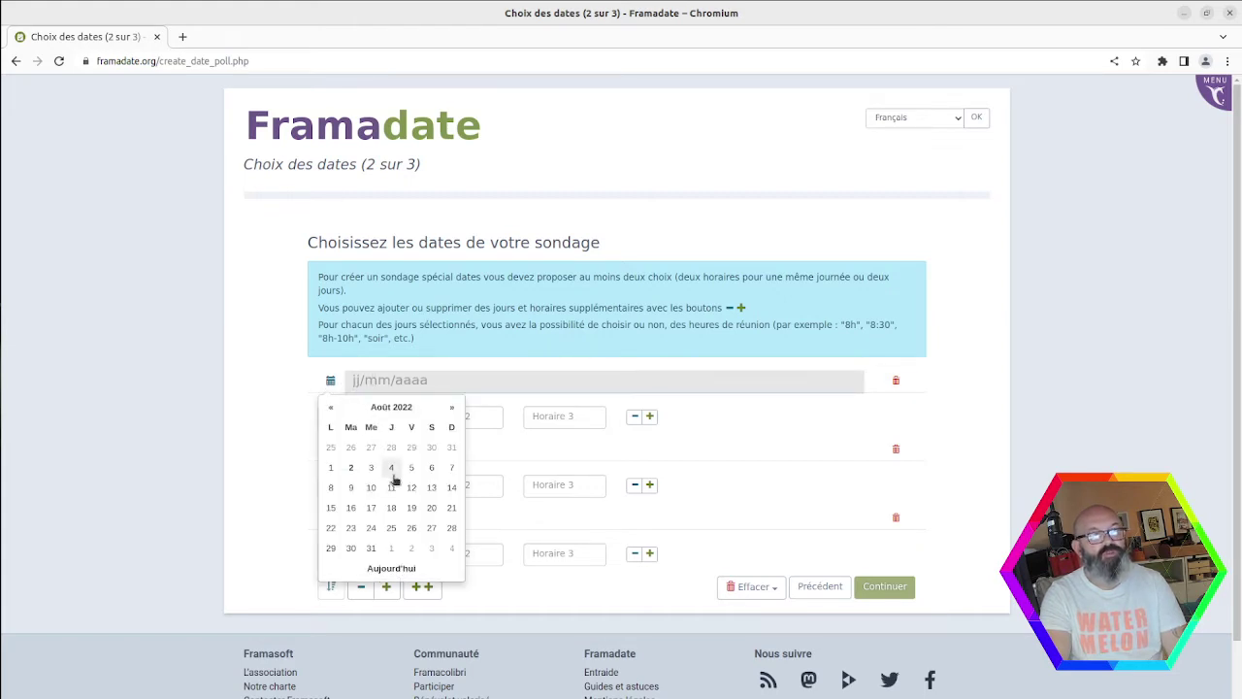
click(452, 407)
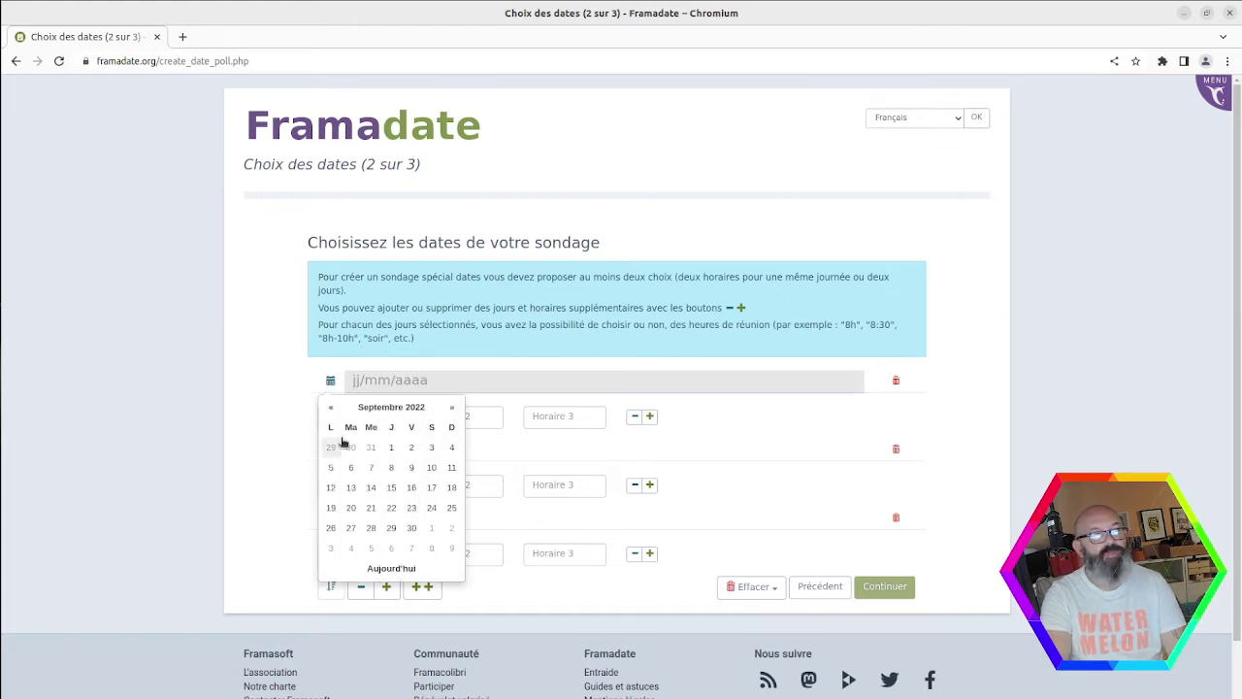
click(391, 446)
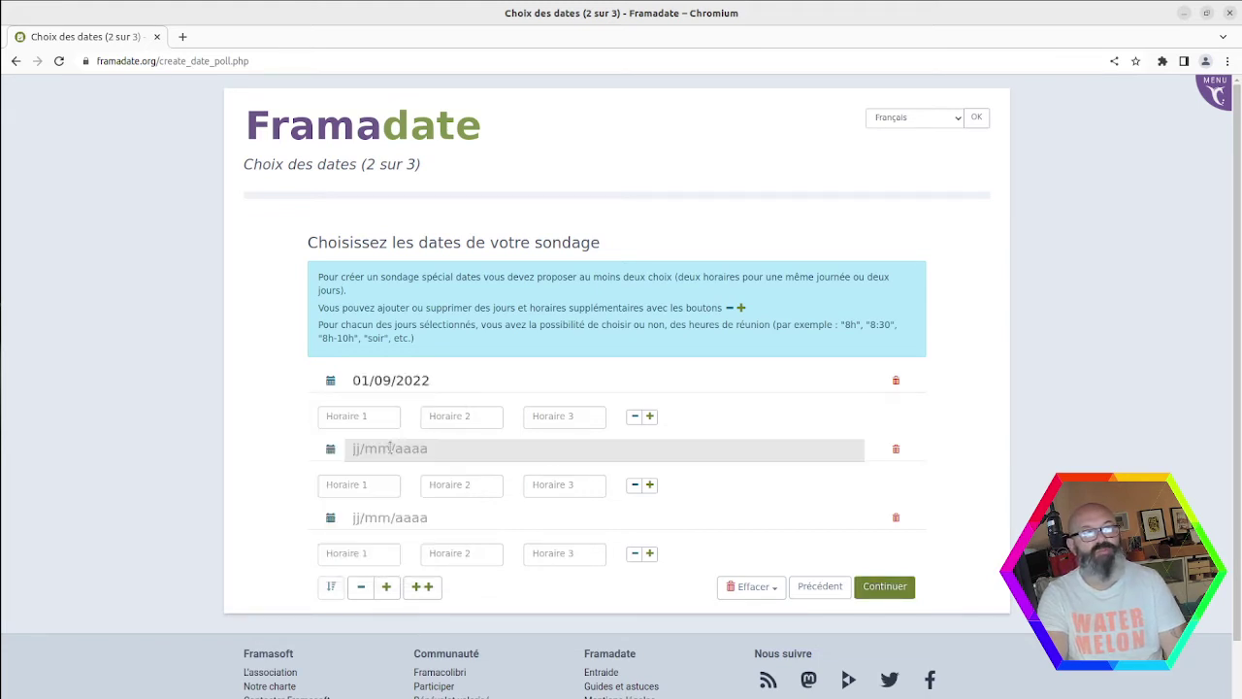
click(380, 452)
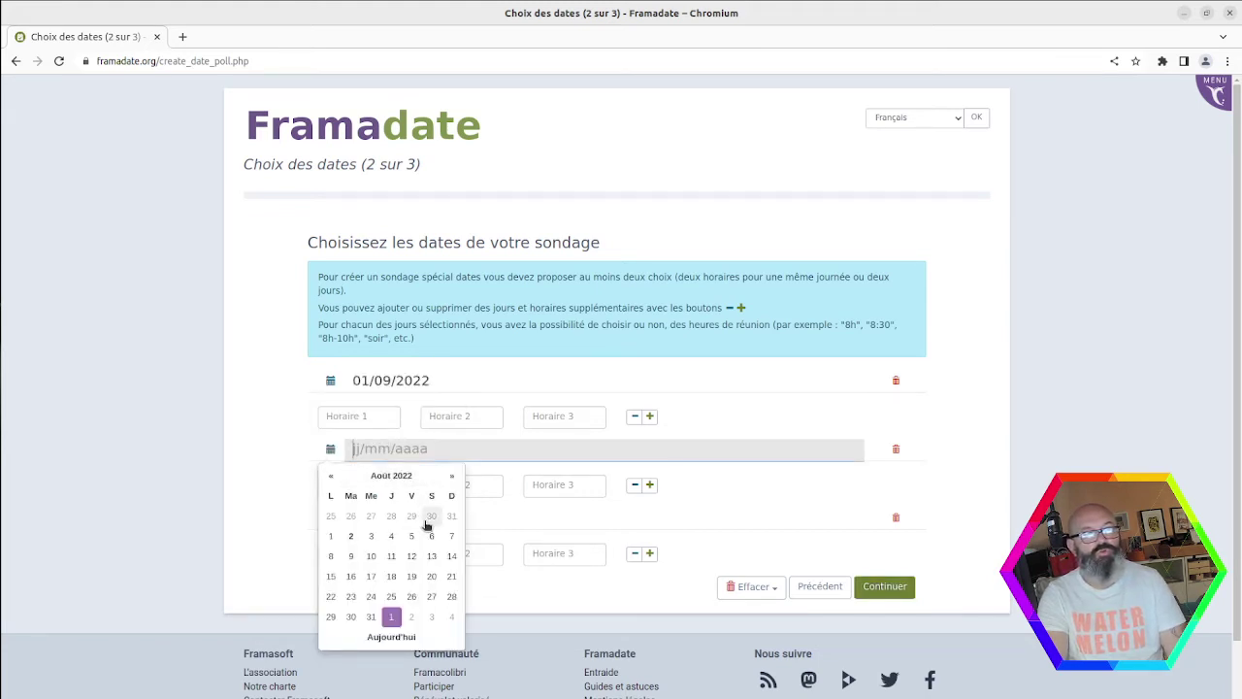
click(451, 475)
click(412, 515)
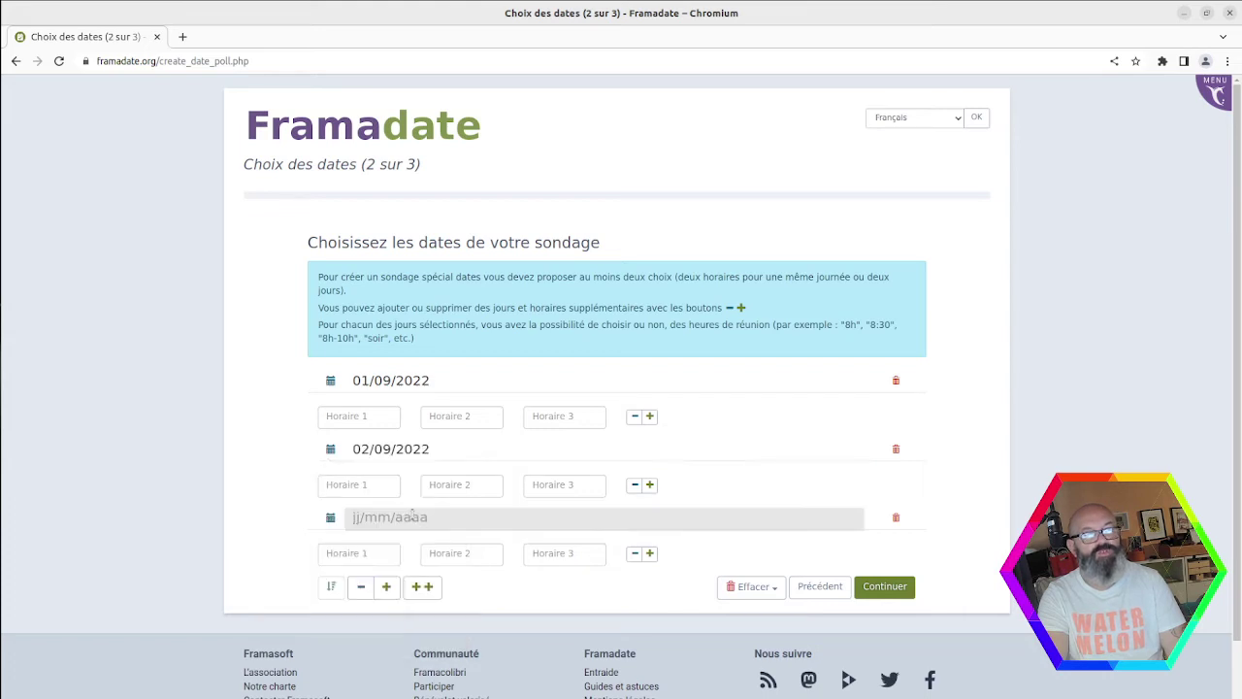
Step: Propose the times 10:00 and 11:00 for 01/09/2022, leaving the third time slot empty
click(375, 416)
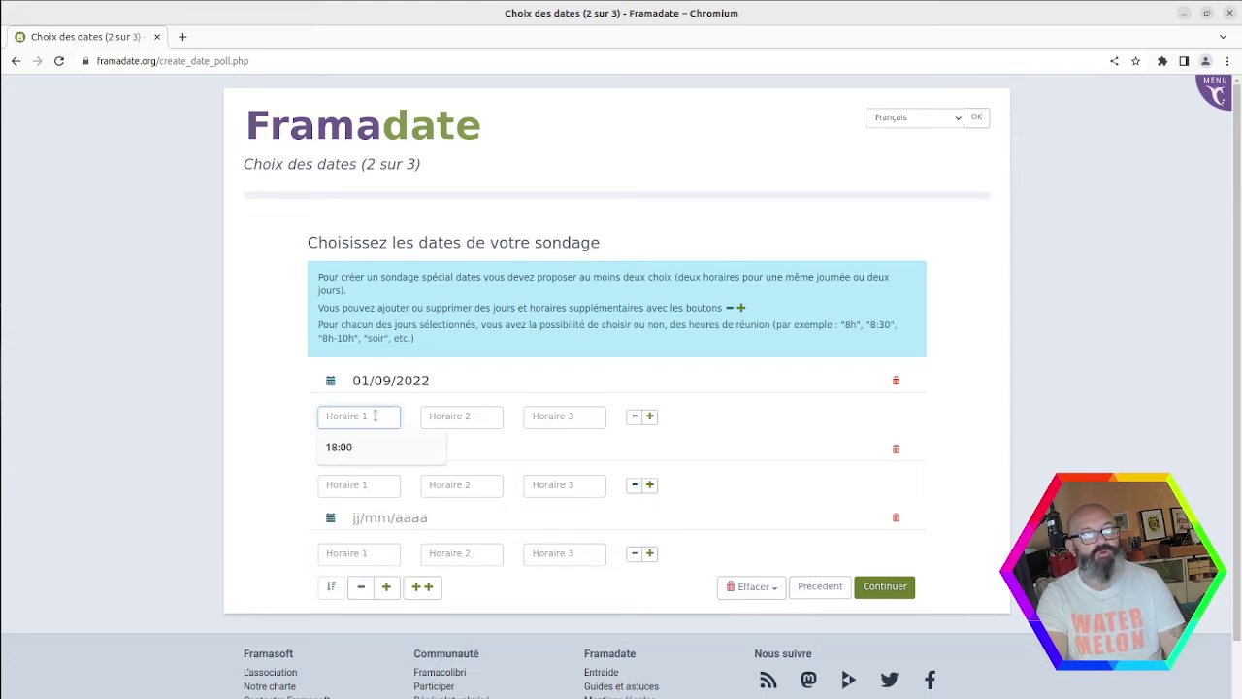
text(10:00)
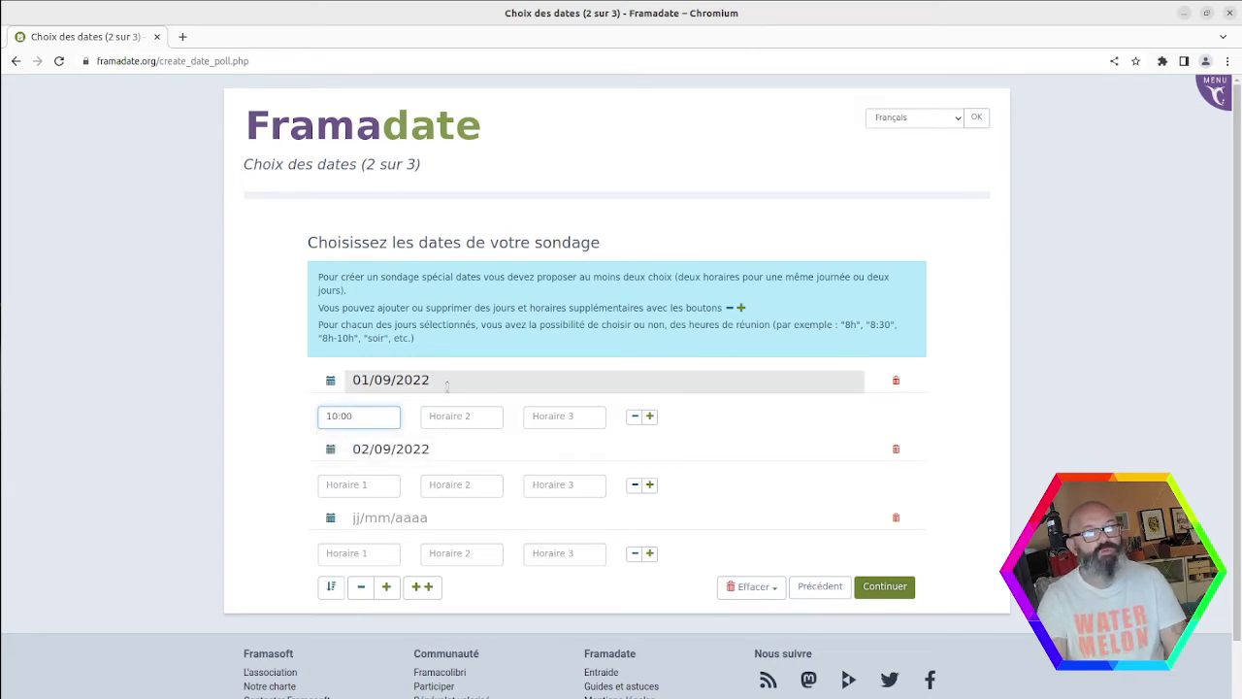
click(438, 417)
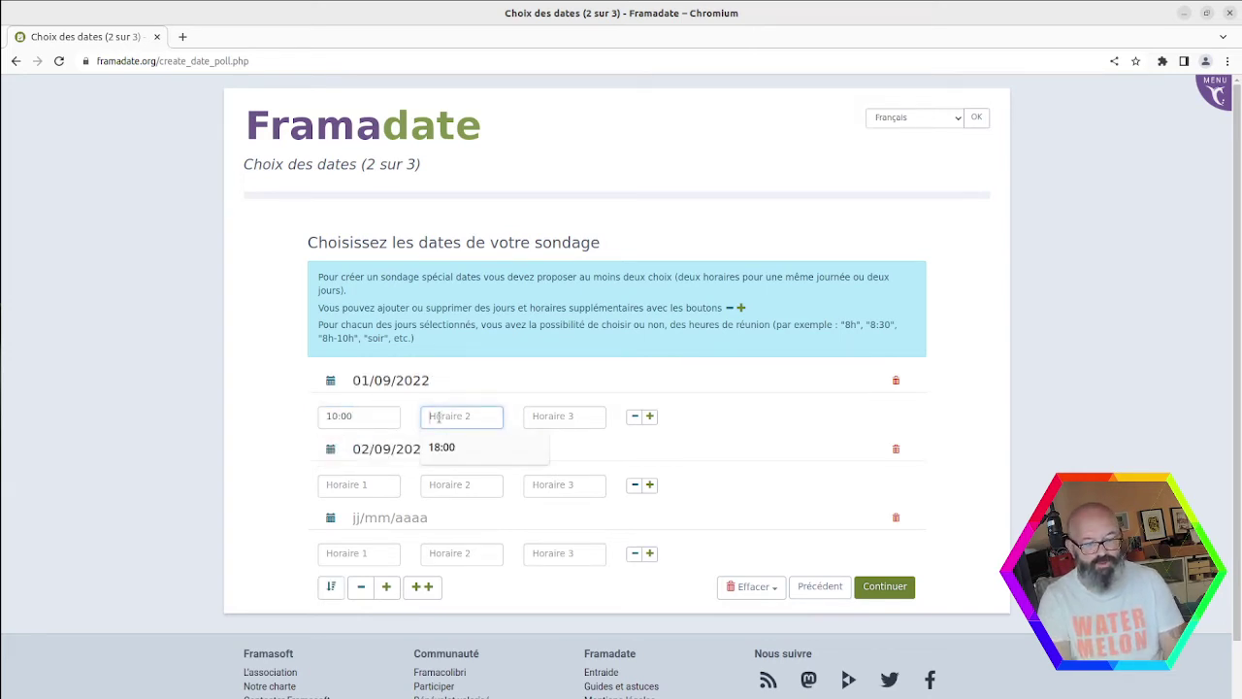
text(11:00)
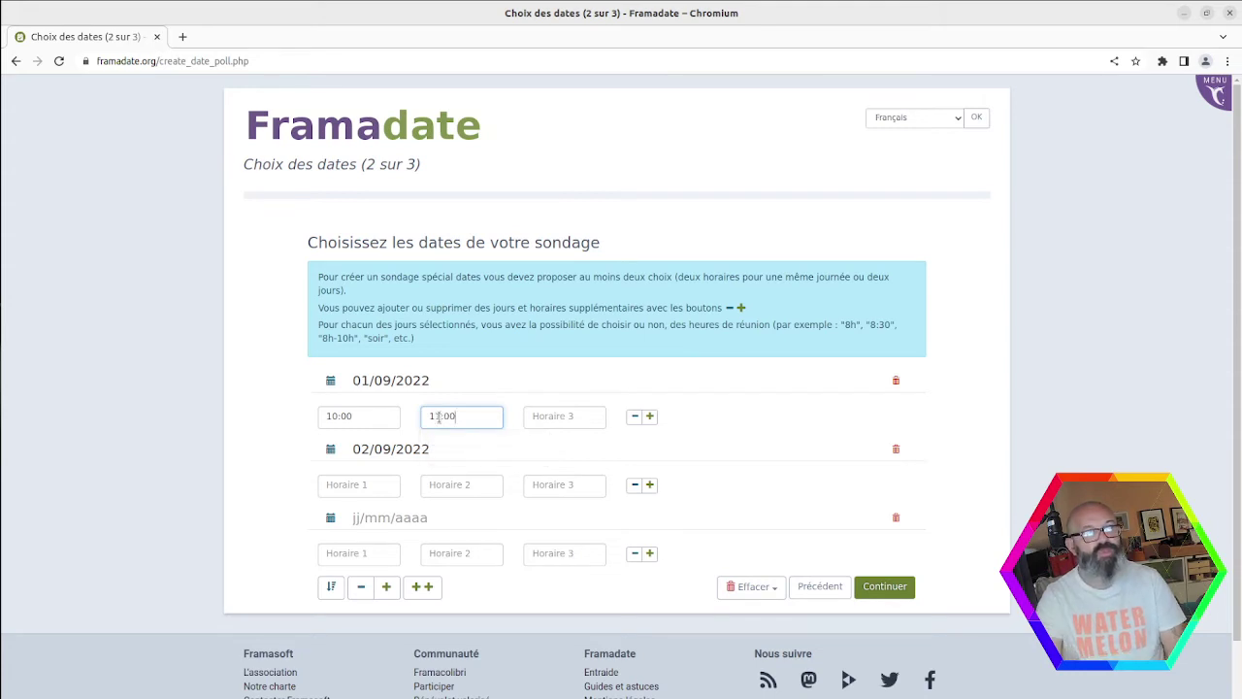
click(533, 417)
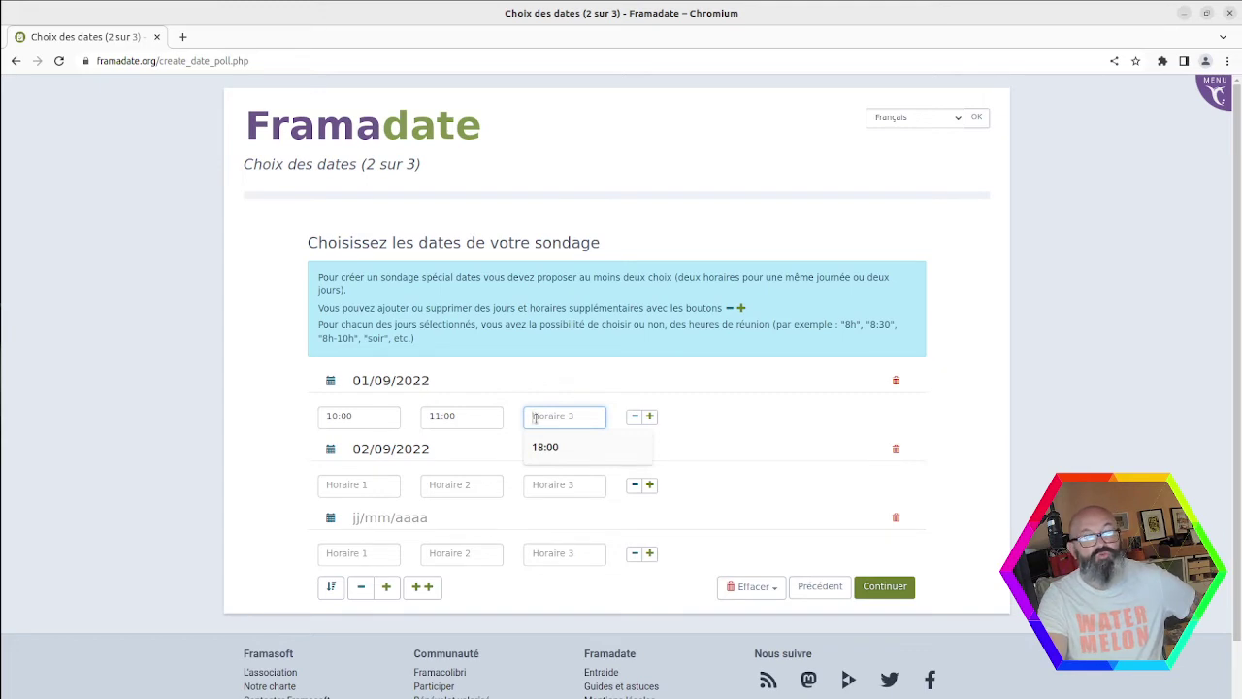
Step: Propose the times 10:00 and 14:00 for 02/09/2022
click(370, 485)
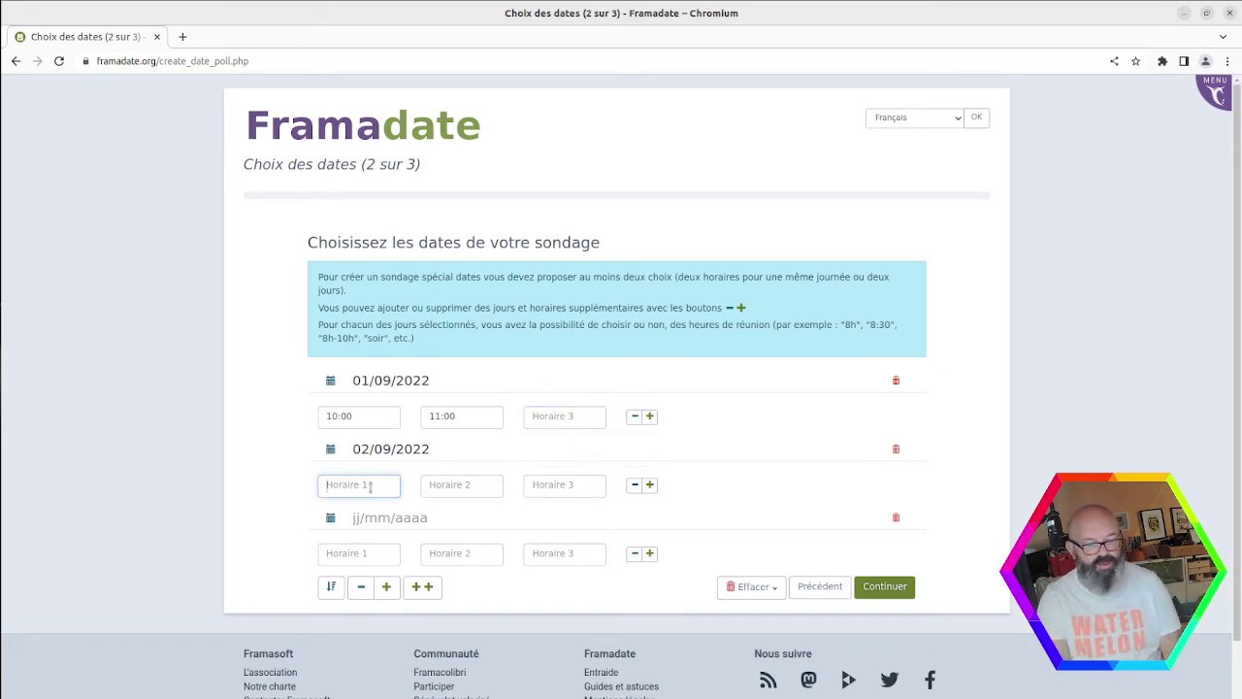
text(10)
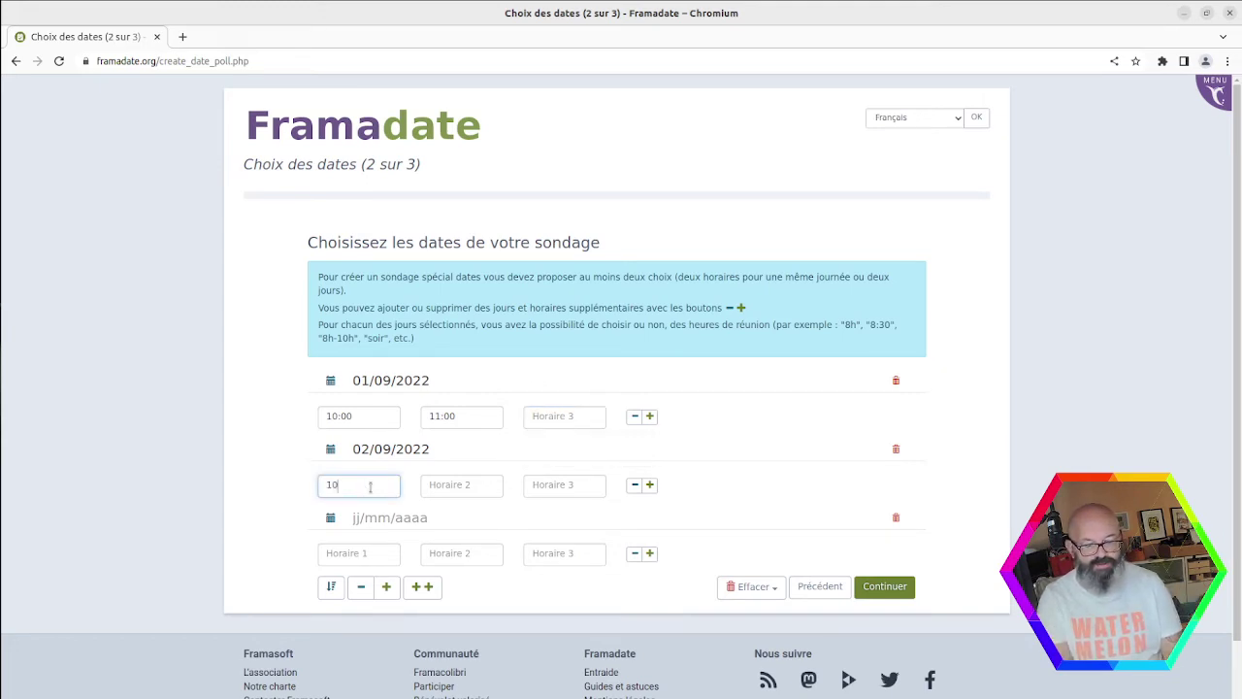
text(:00)
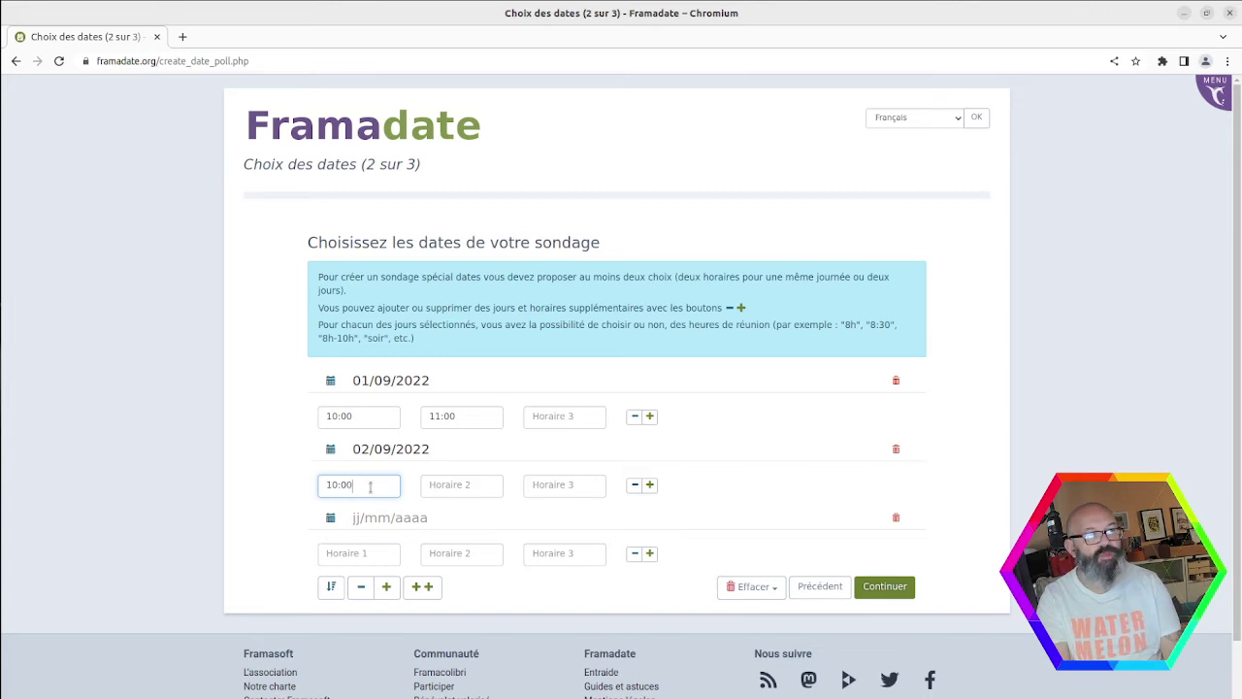
click(466, 487)
text(14:00)
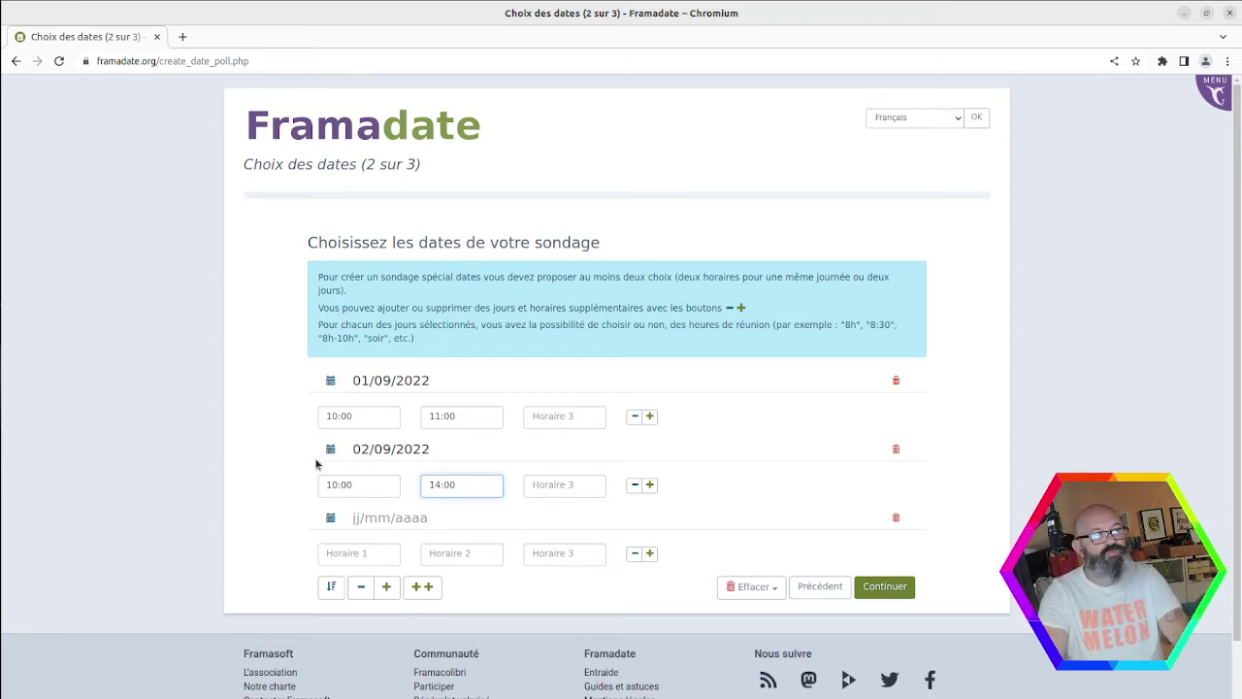
click(248, 458)
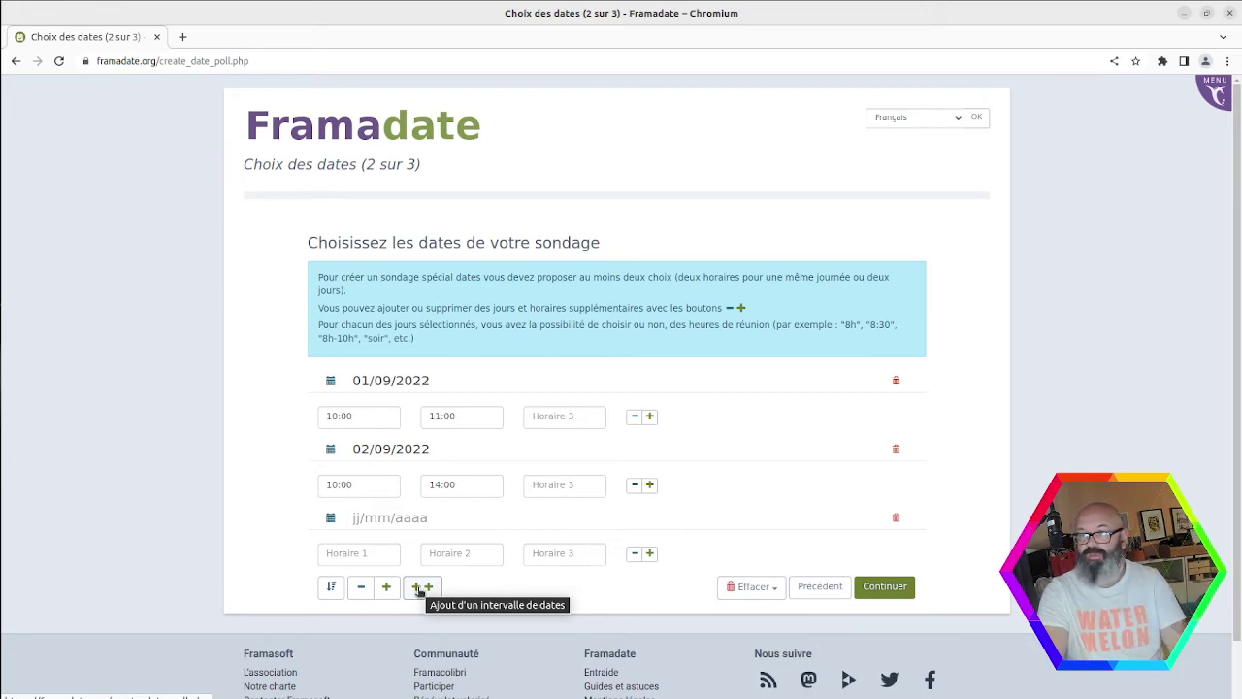
Step: Create the poll with the proposed archive date and copy its public link
click(887, 587)
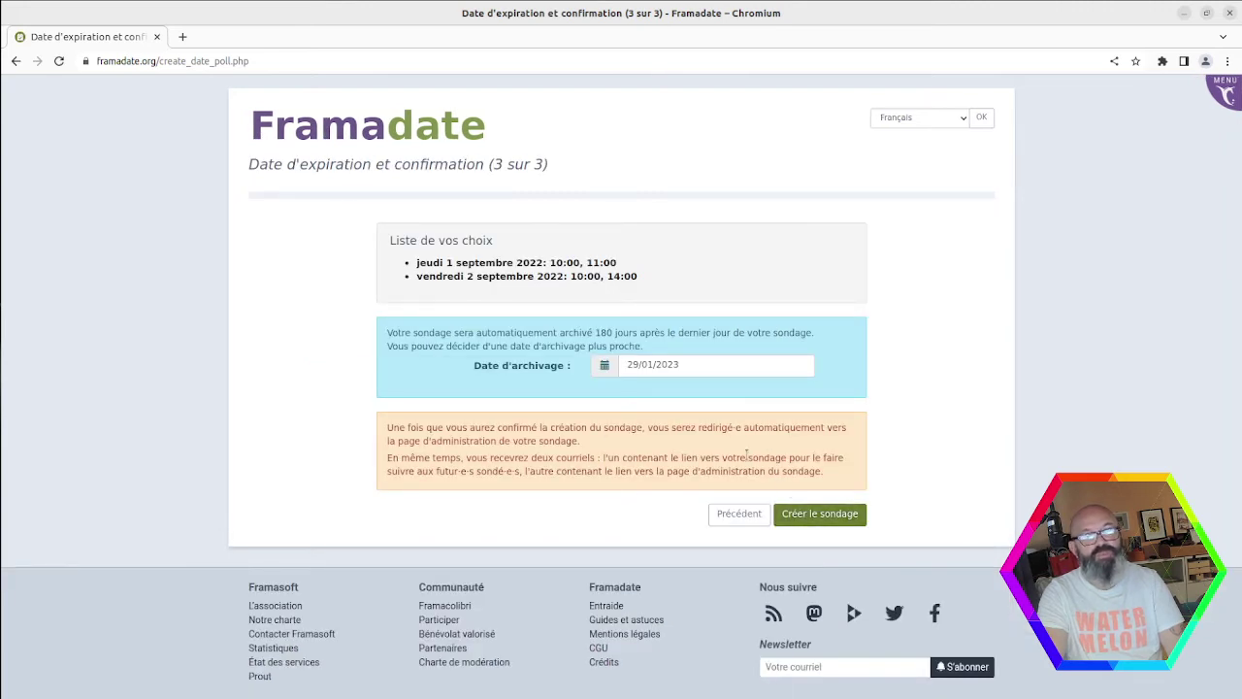
click(815, 515)
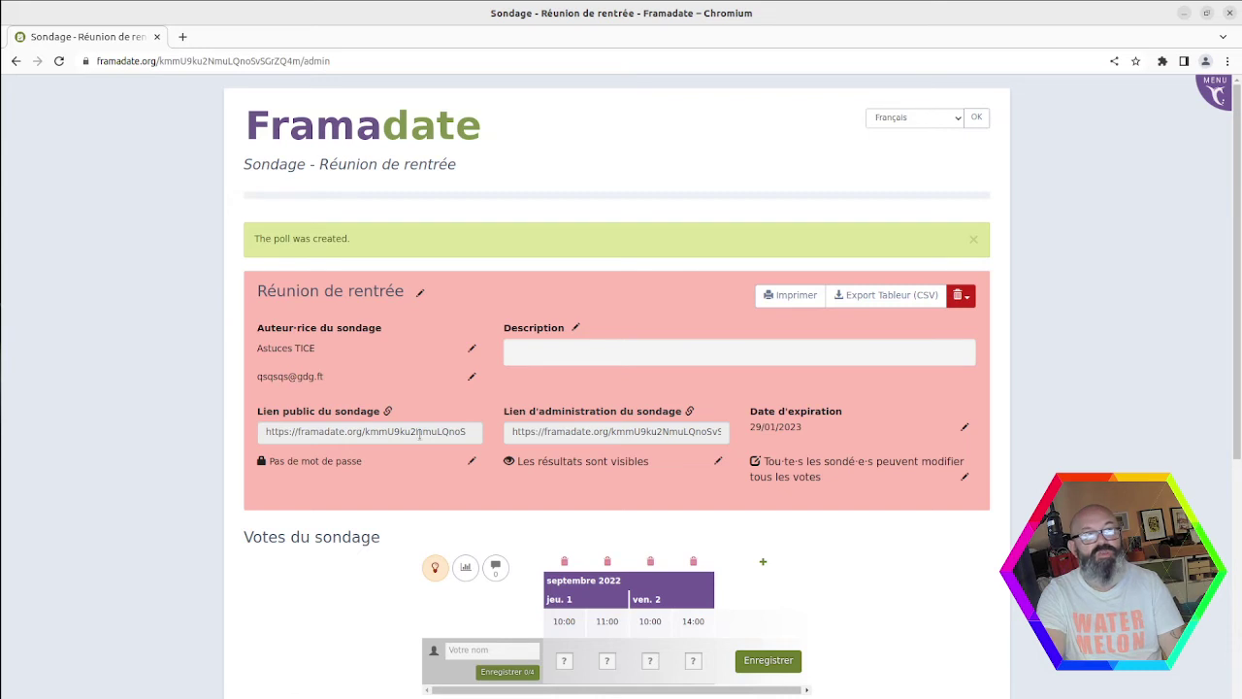
click(419, 435)
key(ctrl+c)
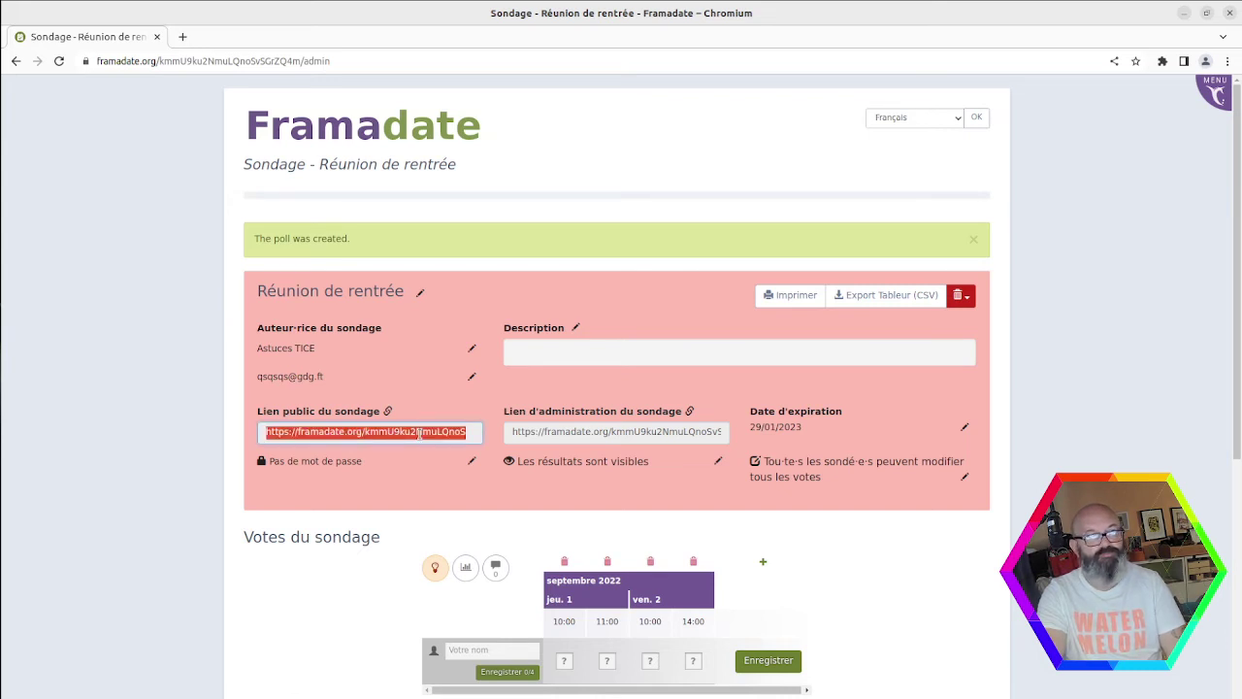
Step: Copy the poll's public link and open it in a new browser tab
right_click(419, 435)
click(443, 446)
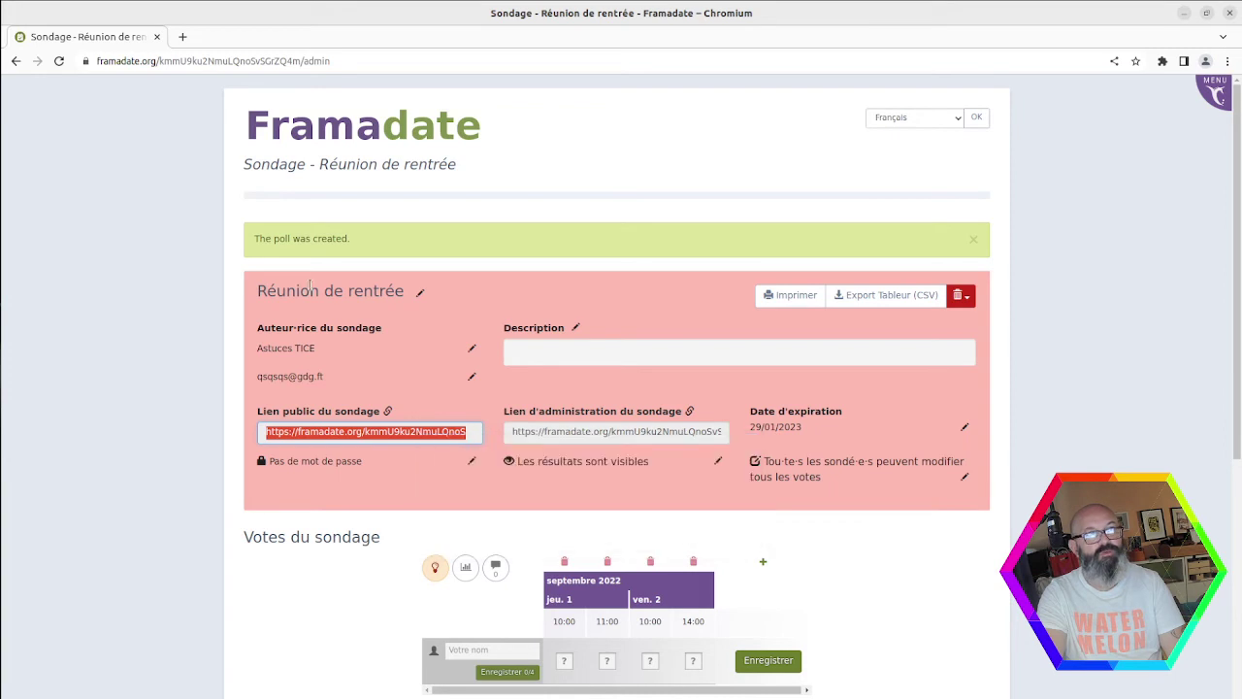
click(182, 35)
right_click(192, 64)
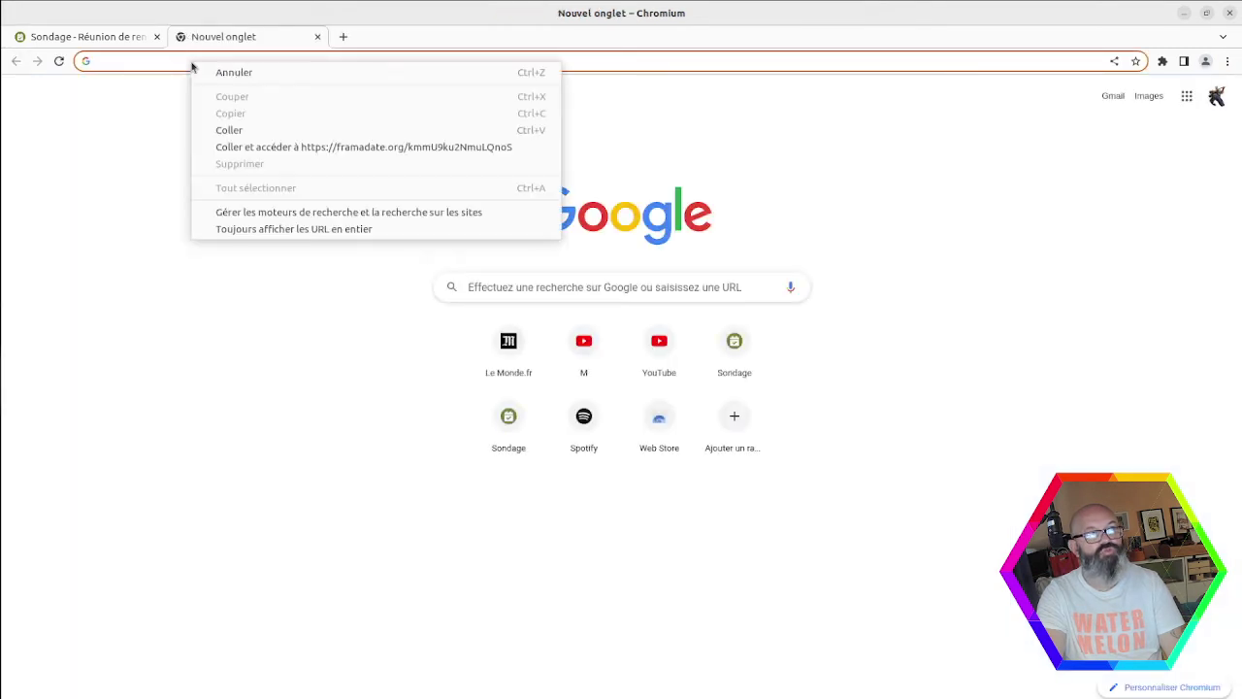
click(238, 147)
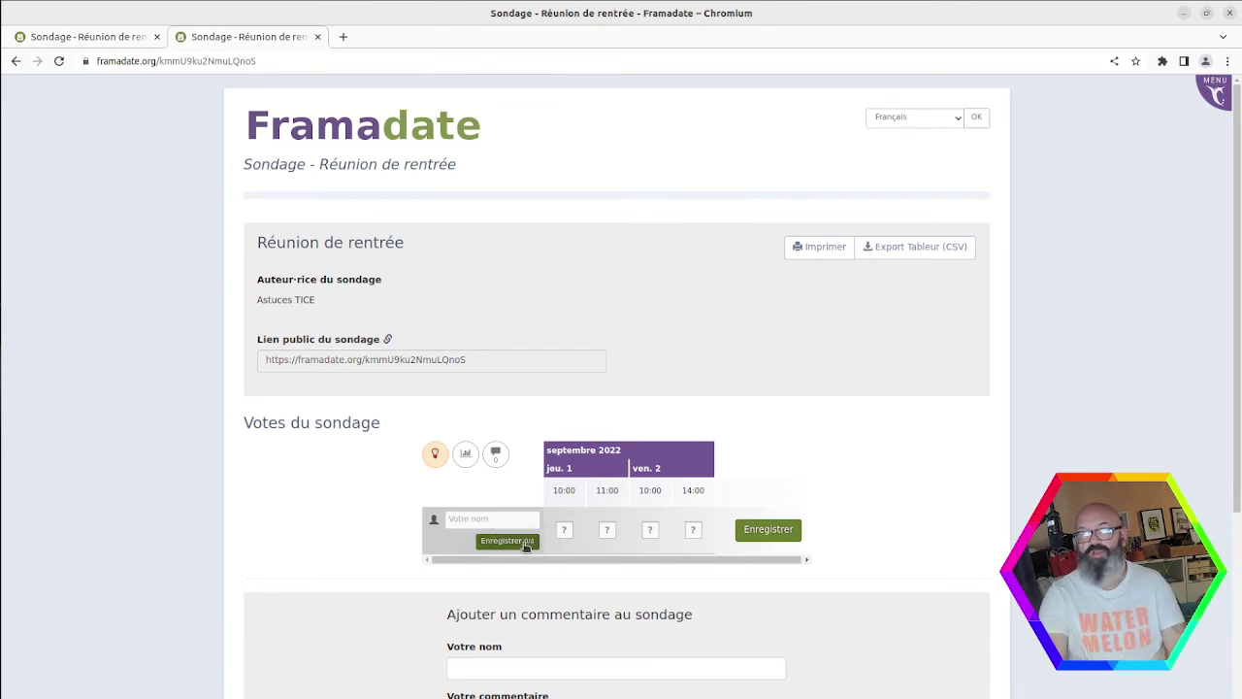
Step: Vote as Astuces TICE: yes for 1 September 10:00, no for 11:00, if-needed for 2 September 10:00, yes for 14:00, and save the vote
click(465, 519)
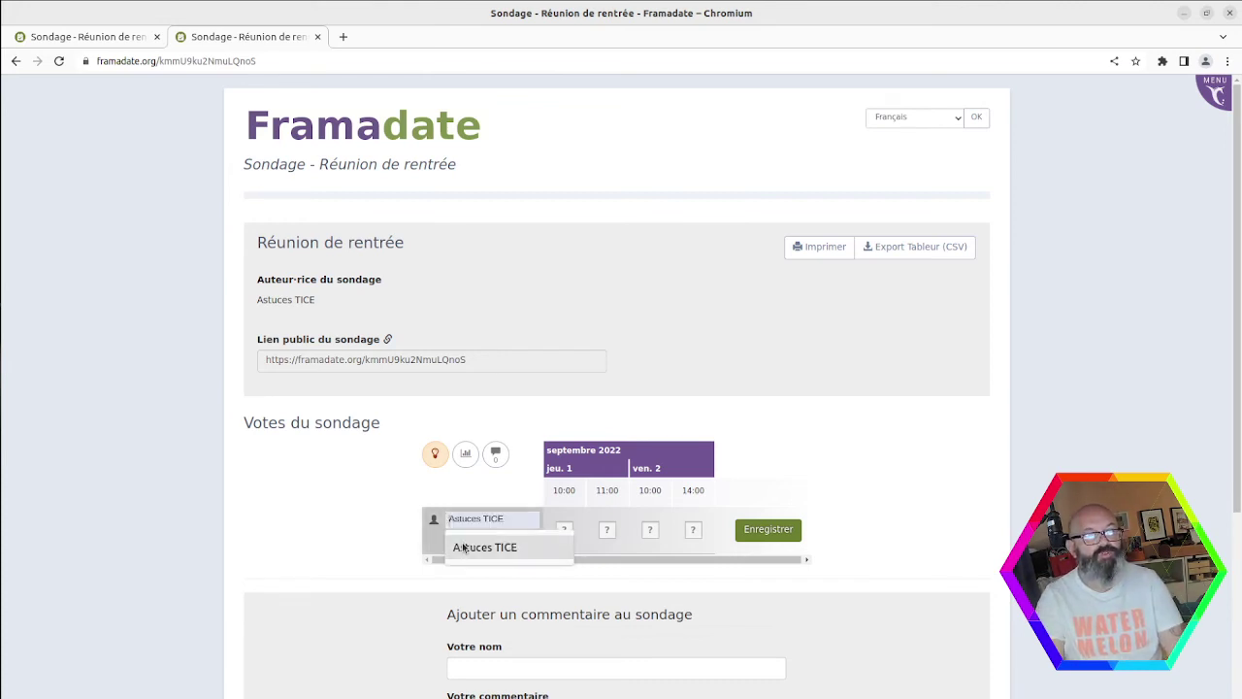
click(462, 545)
mouse_move(555, 529)
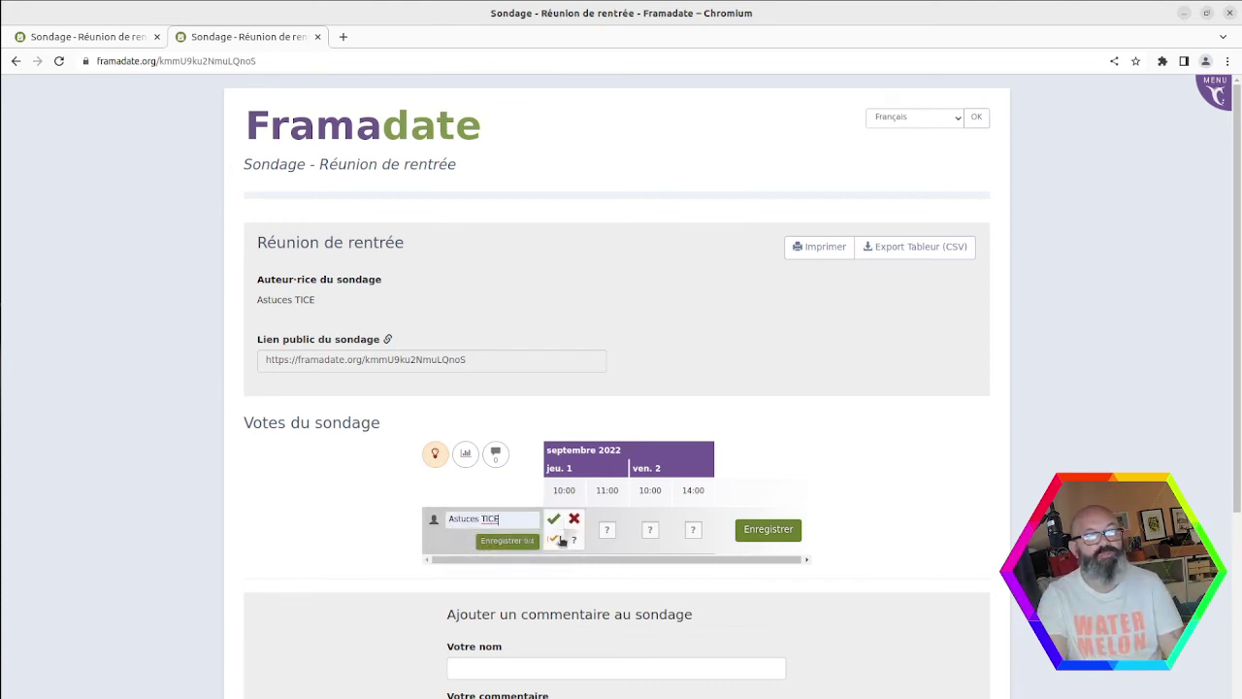
click(553, 519)
mouse_move(607, 529)
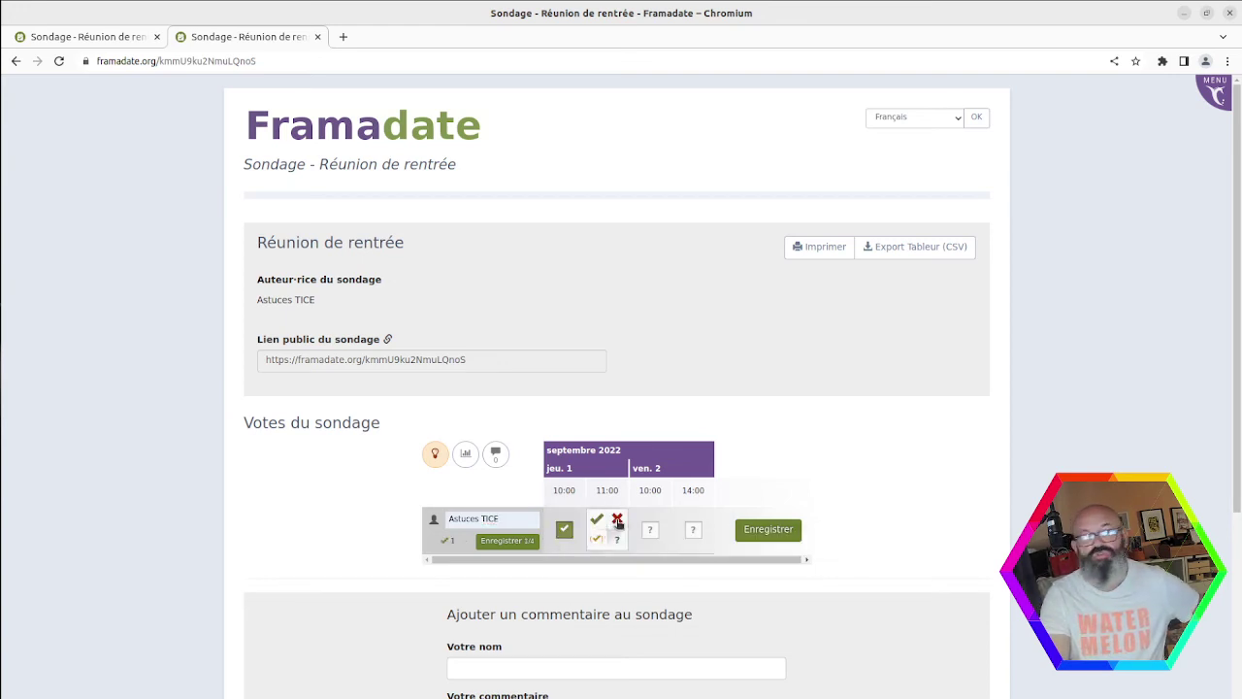
click(617, 522)
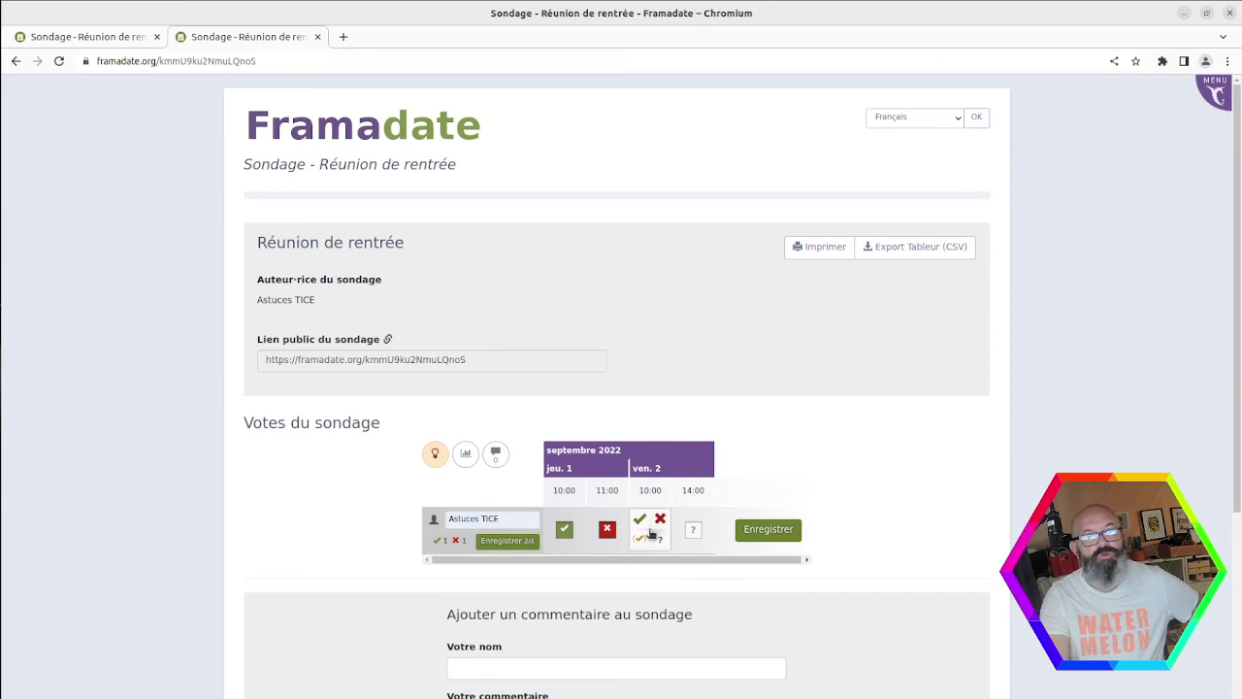
click(642, 540)
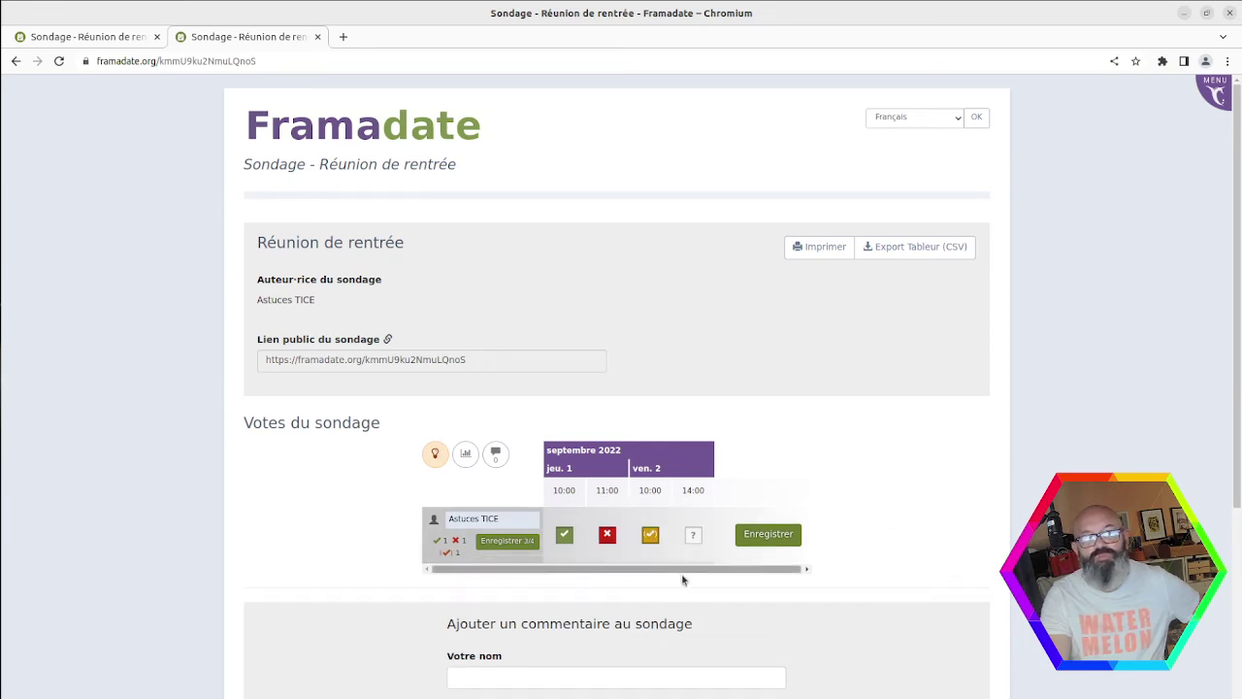
mouse_move(691, 545)
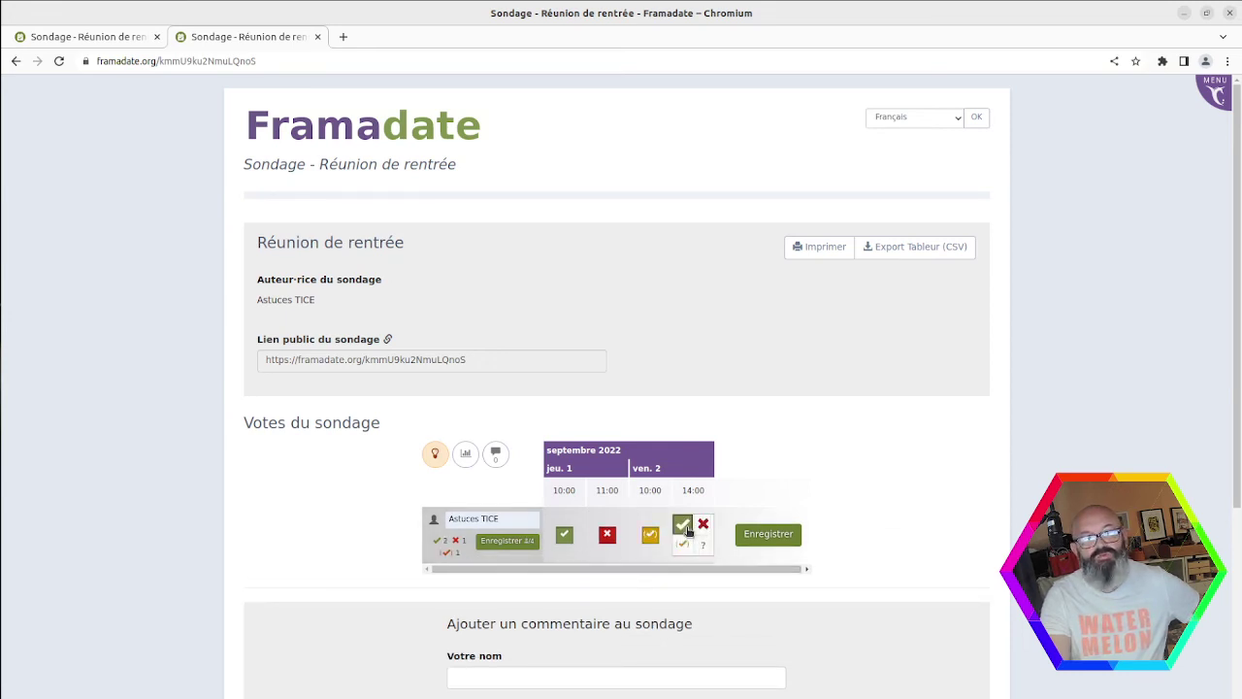
click(683, 524)
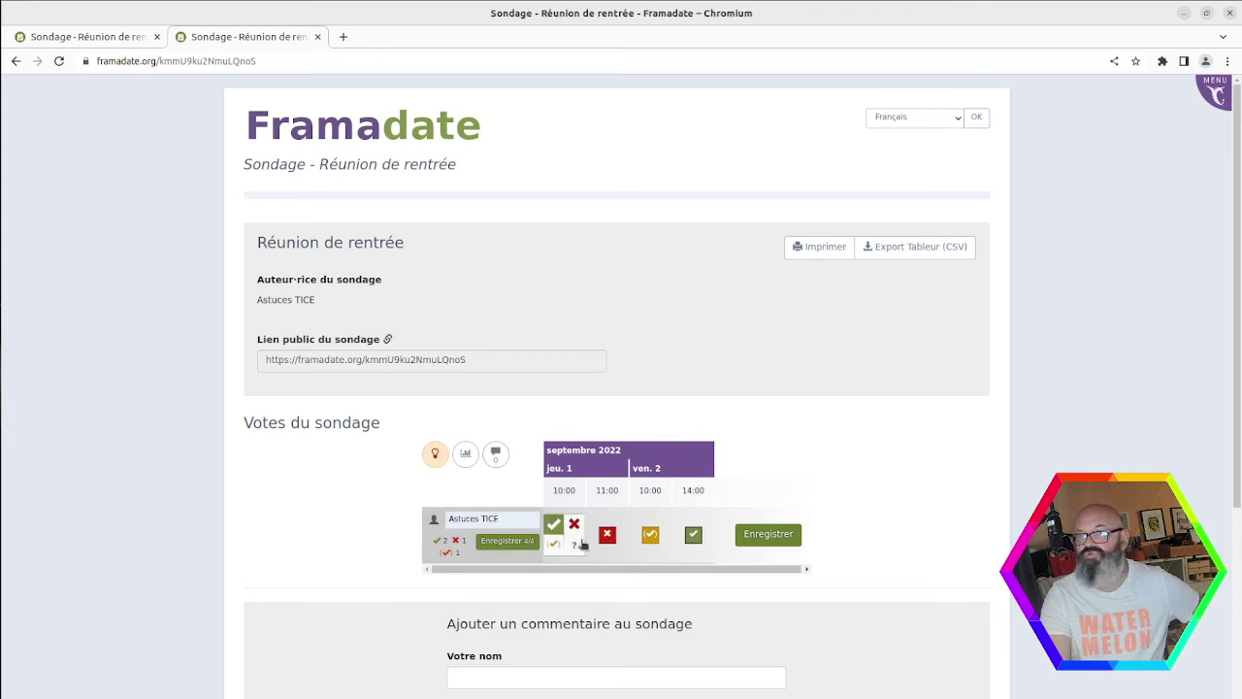
click(768, 534)
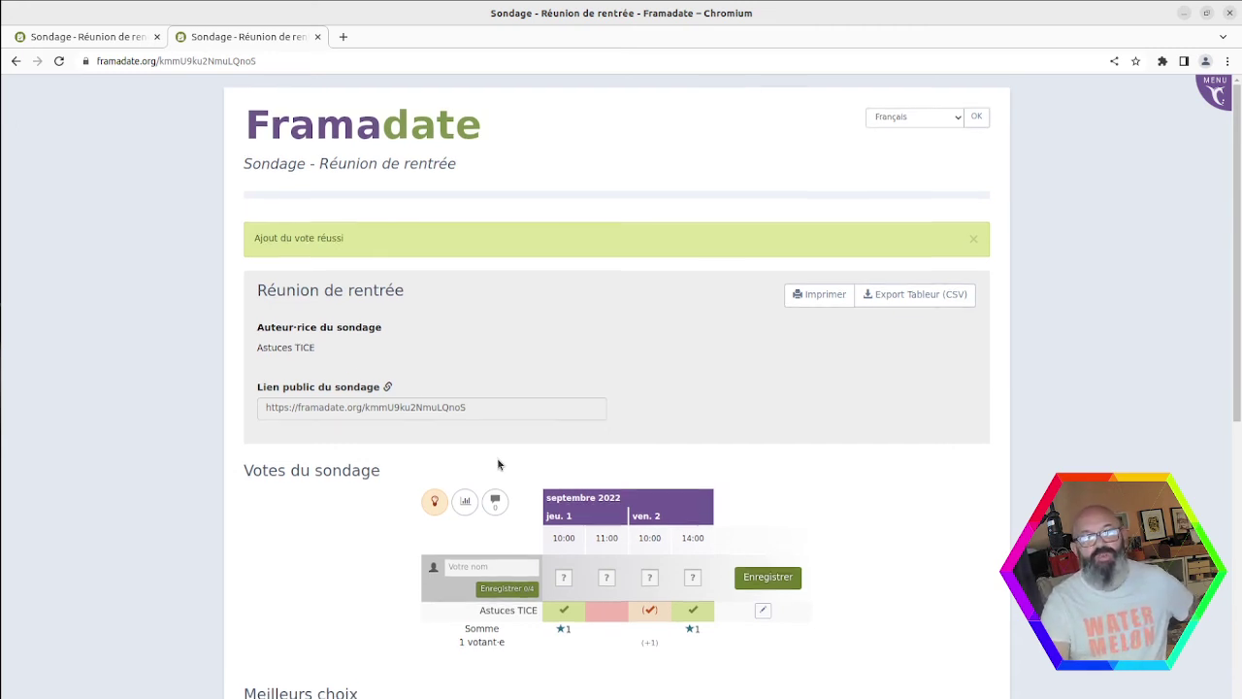
scroll(499, 464, down, 3)
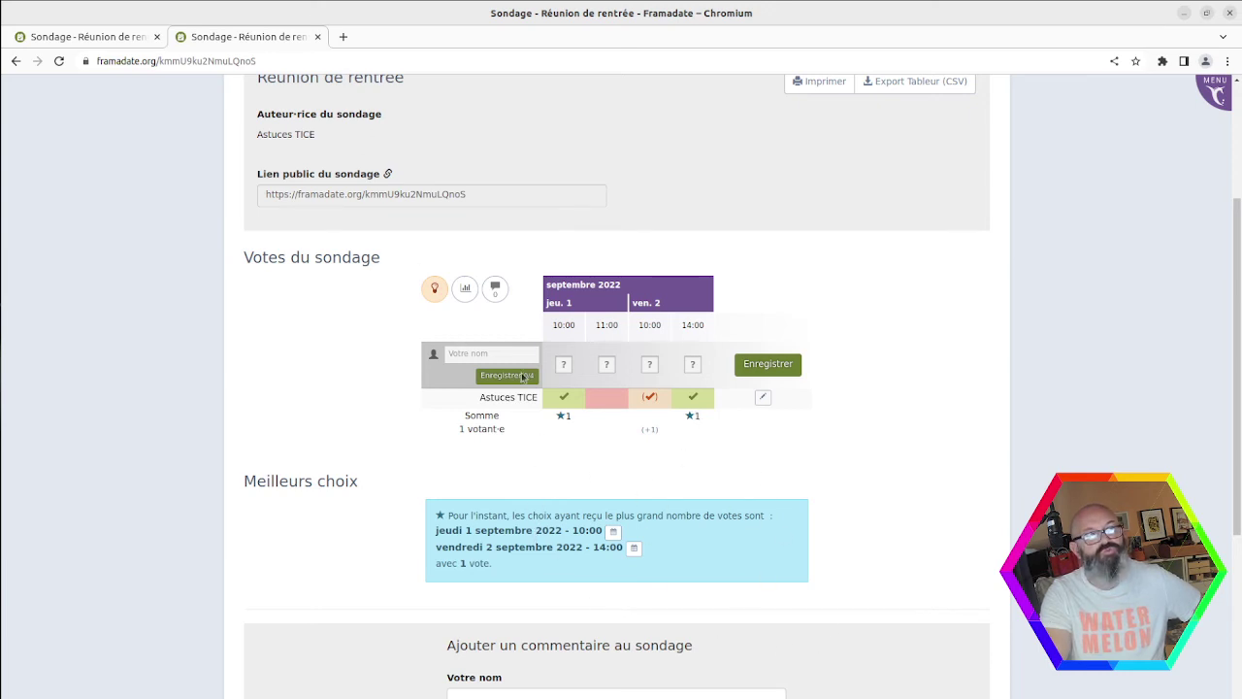
Step: Close the poll's participant page and start a new classic poll from the Framadate home page
click(319, 38)
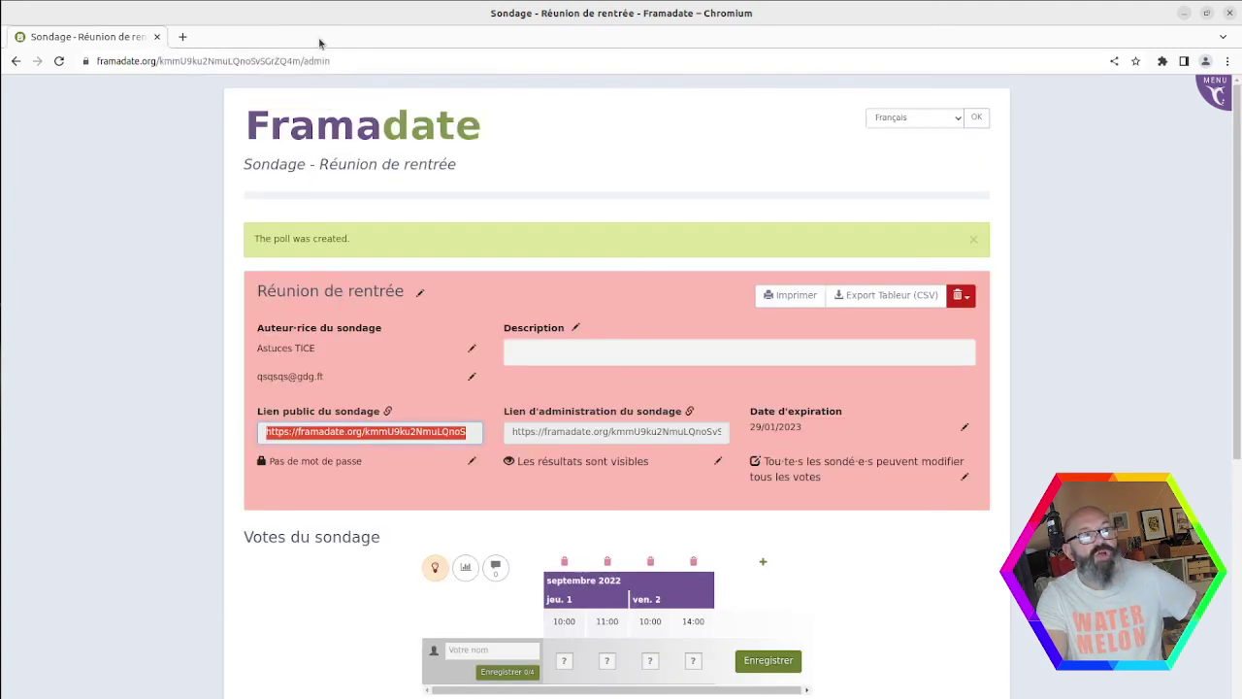
click(330, 136)
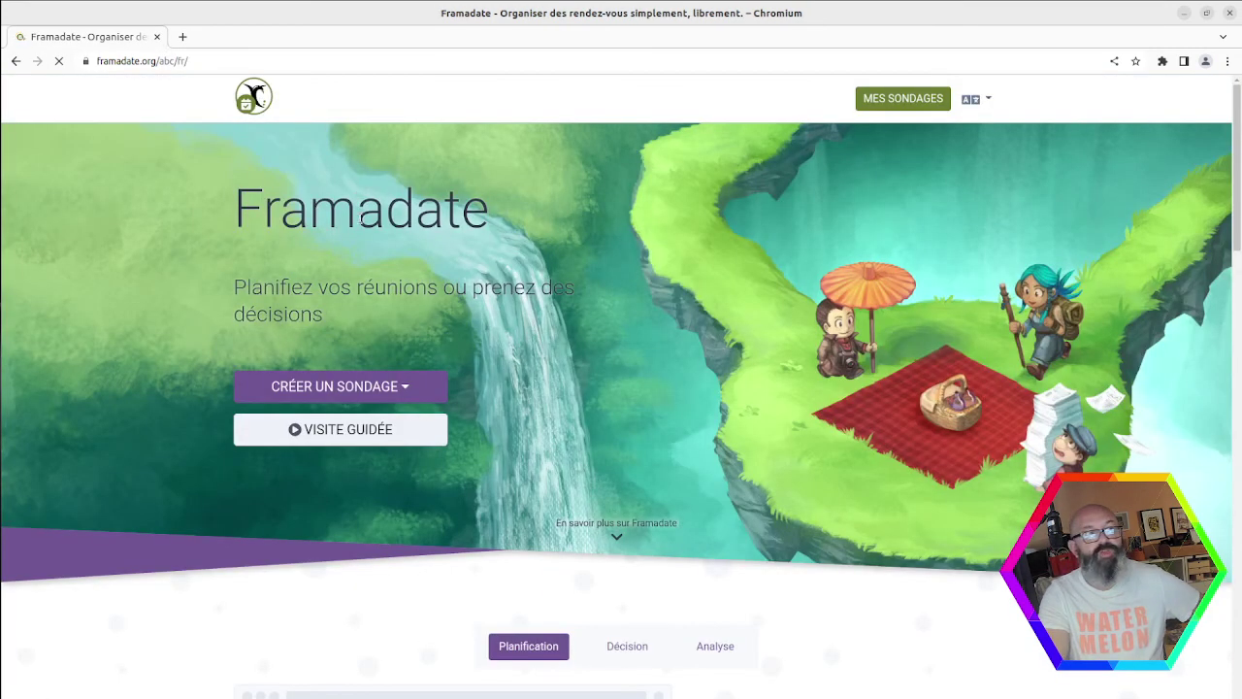
click(340, 389)
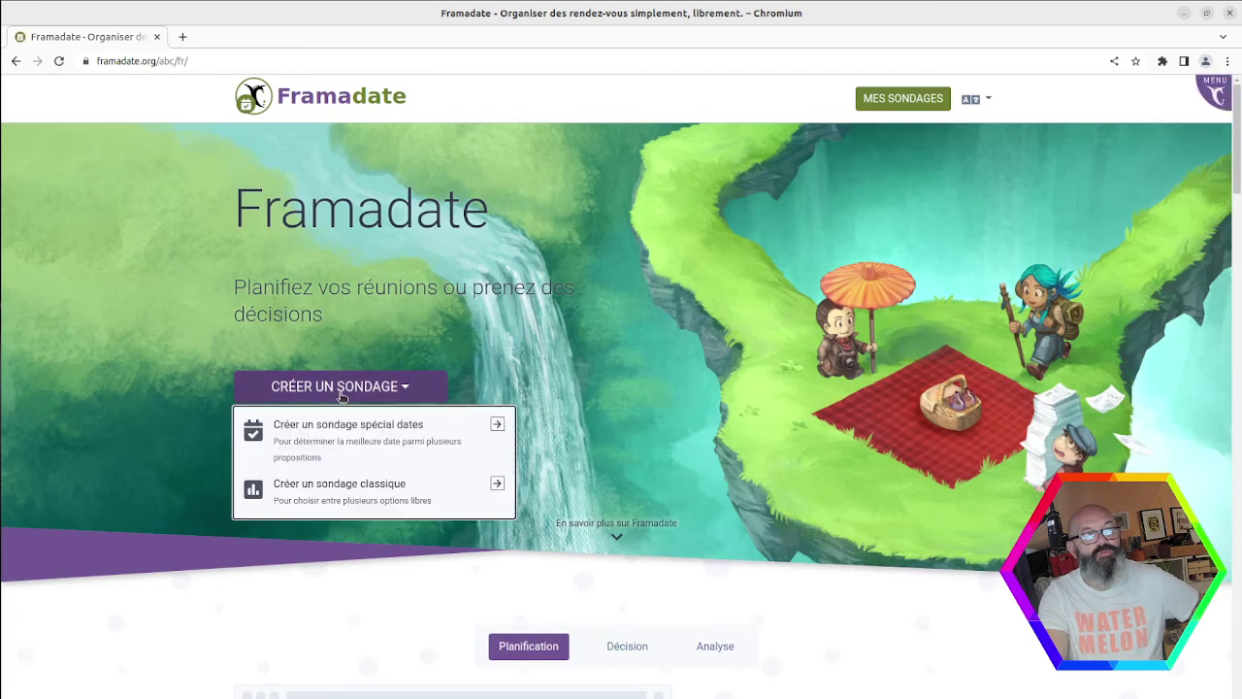
click(353, 493)
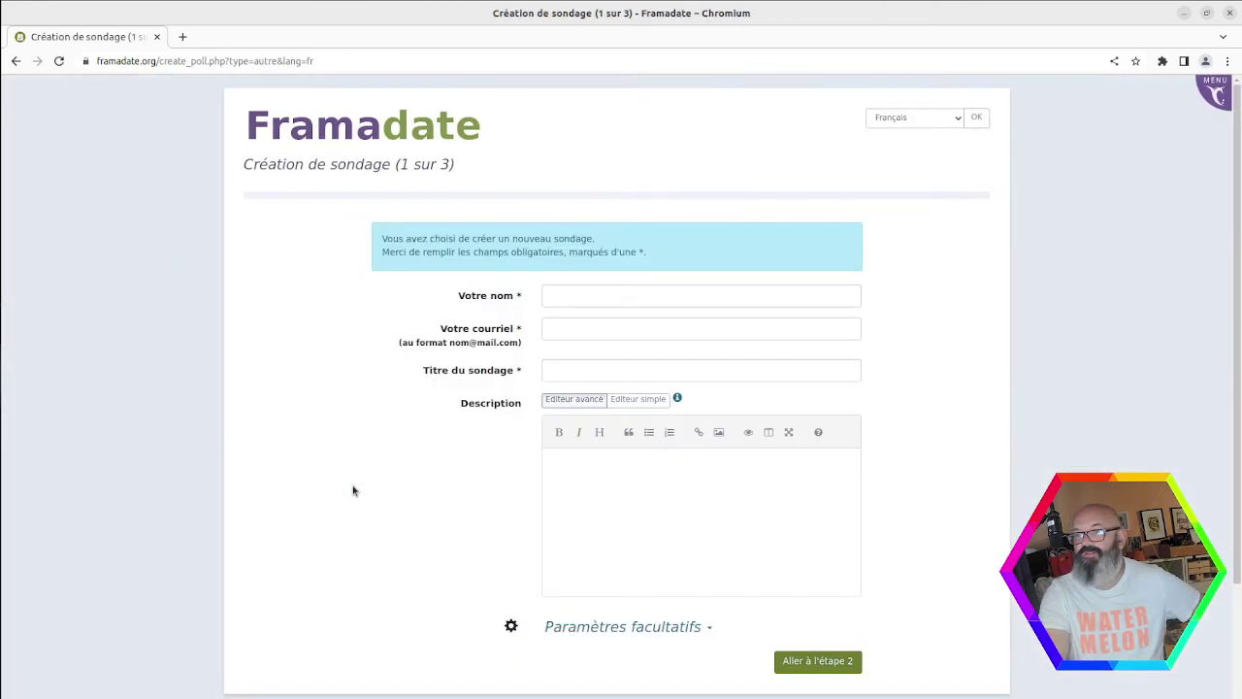
Step: Fill in the author name Astuces TICE, the author's e-mail and the title "Qui apporte quoi ?", and continue to the choices
click(545, 289)
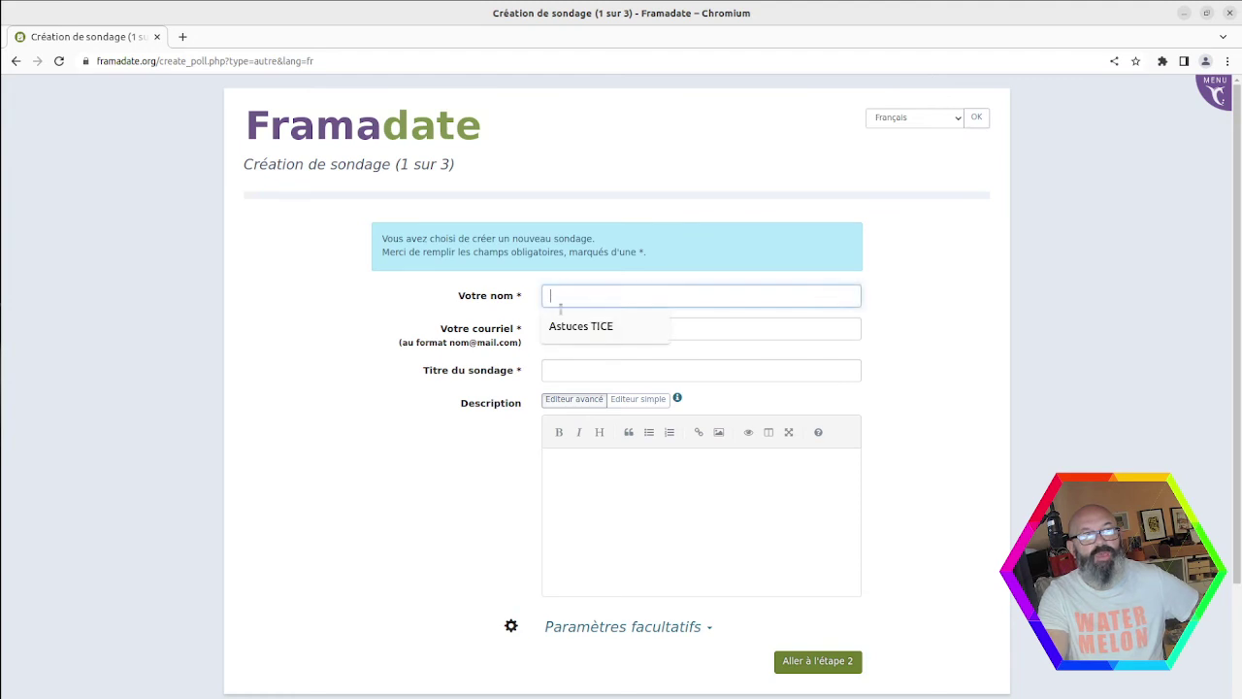
click(567, 320)
click(564, 328)
click(567, 359)
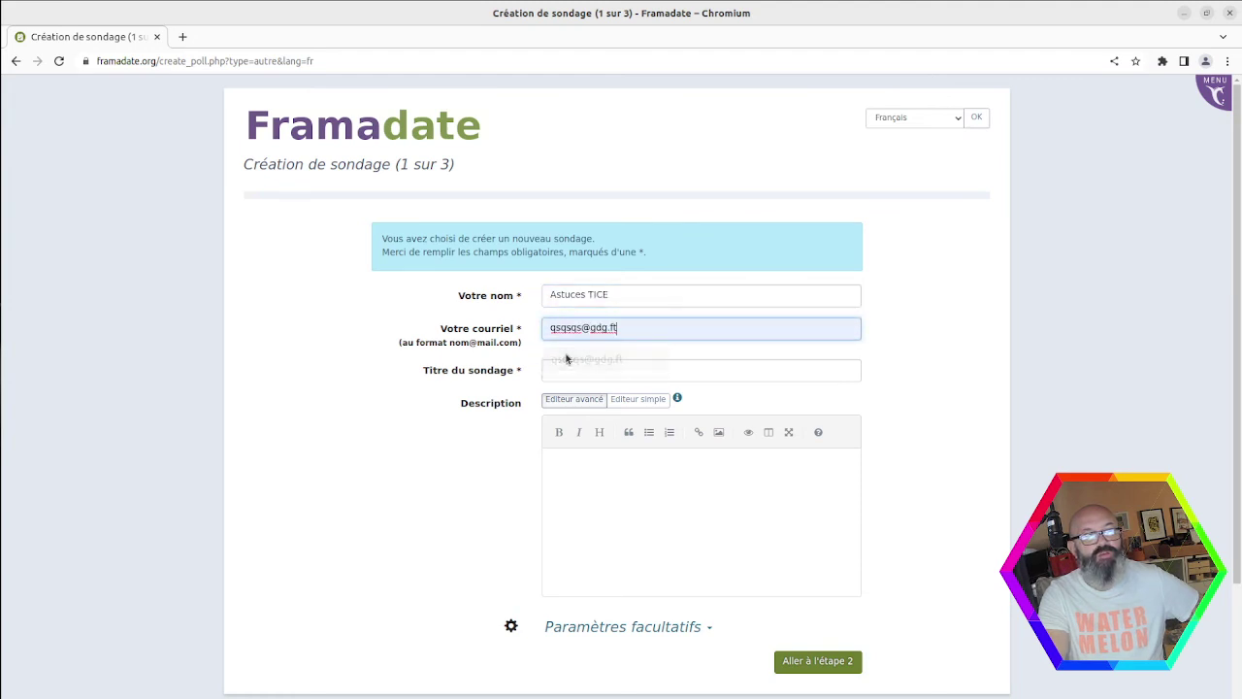
click(567, 365)
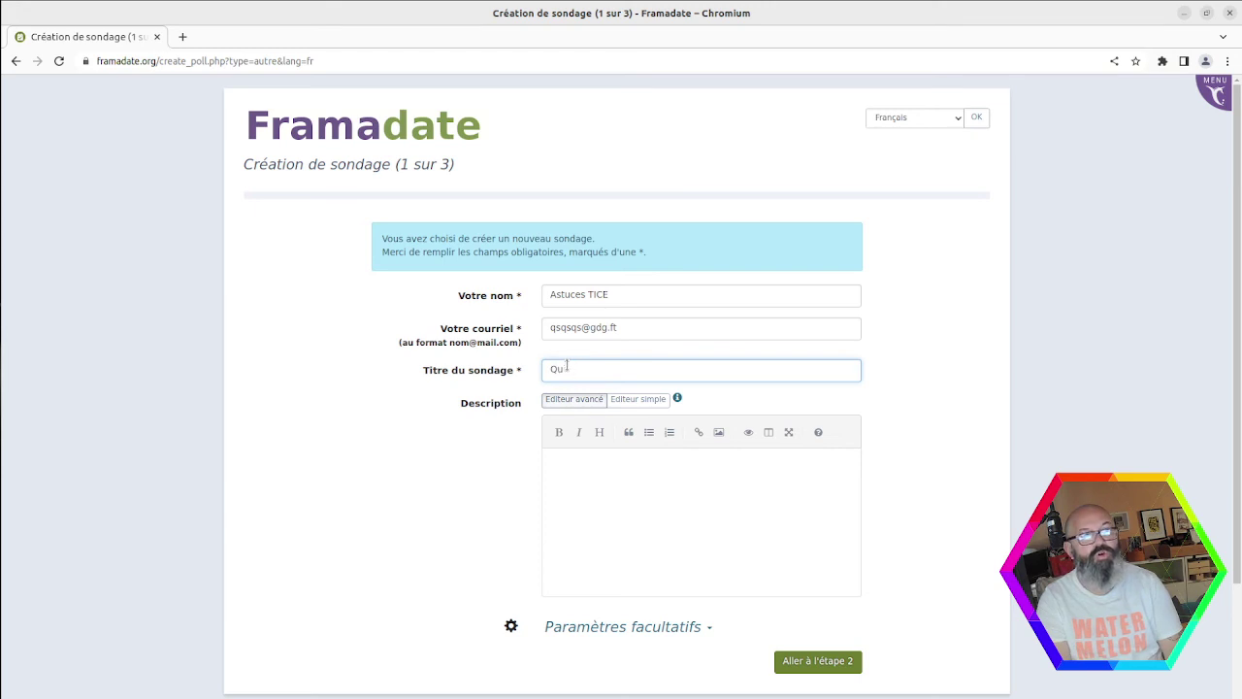
text(Qui apporte quoi ?)
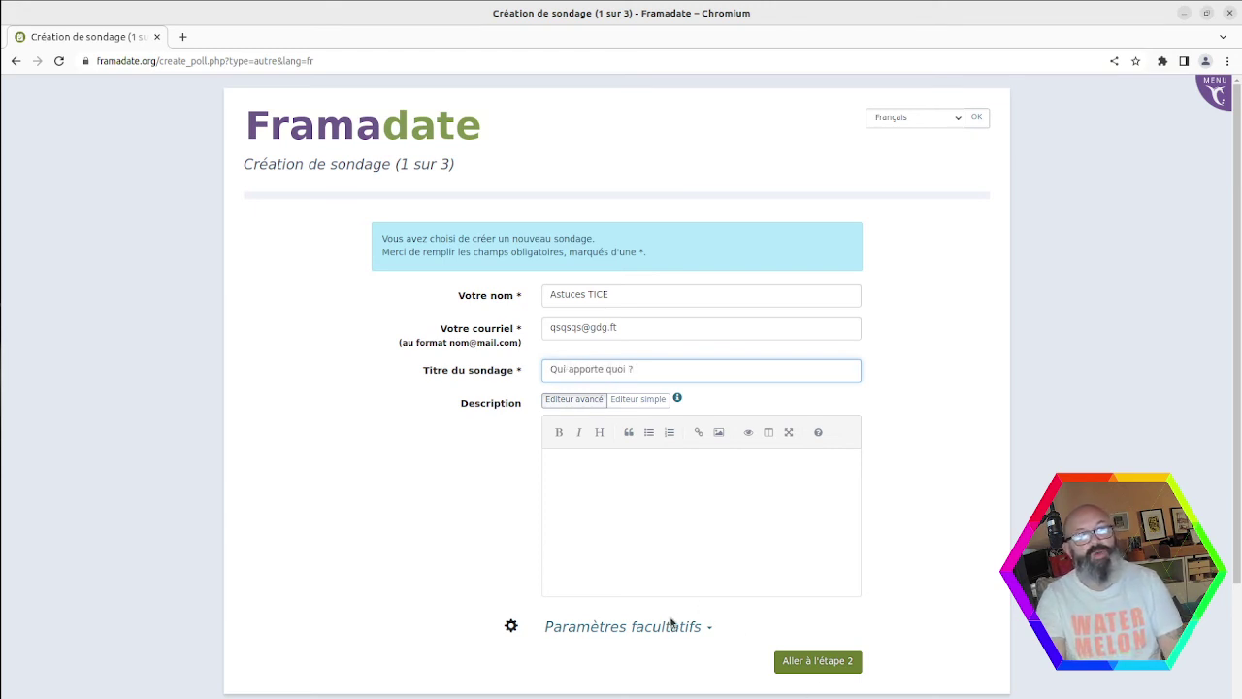
click(800, 661)
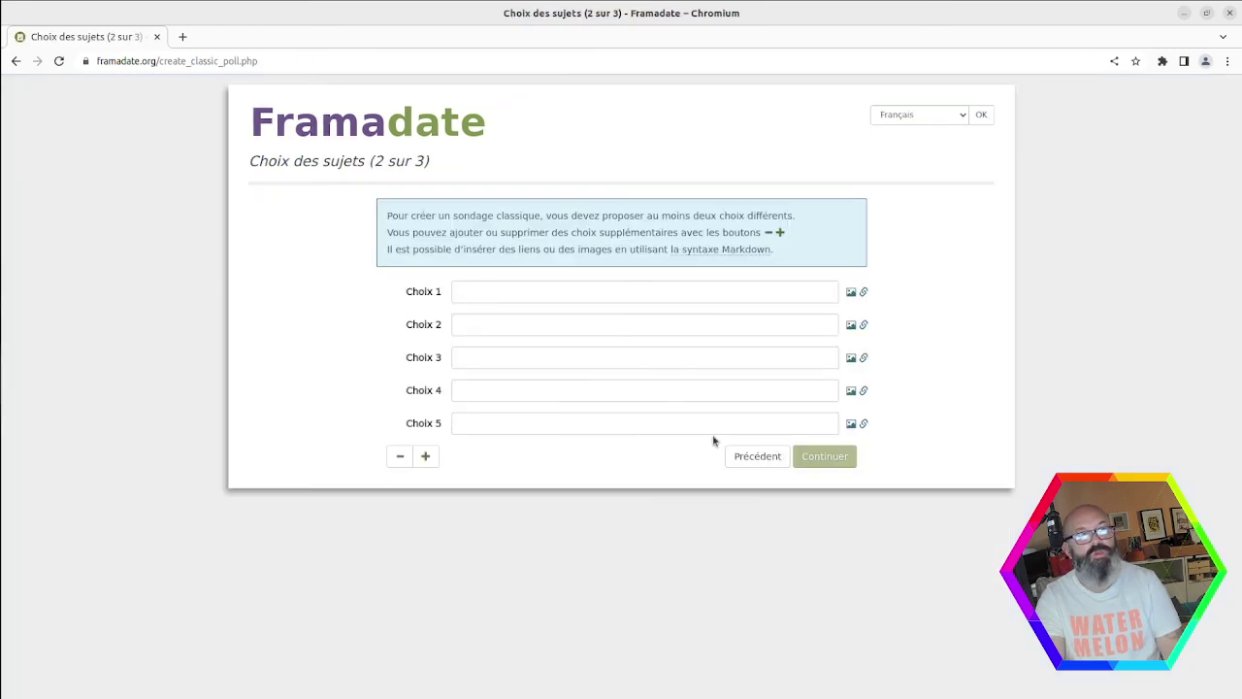
Step: Enter the choices "Des boissons", "Du sucré" and "Du salé", and continue to the confirmation page
click(515, 291)
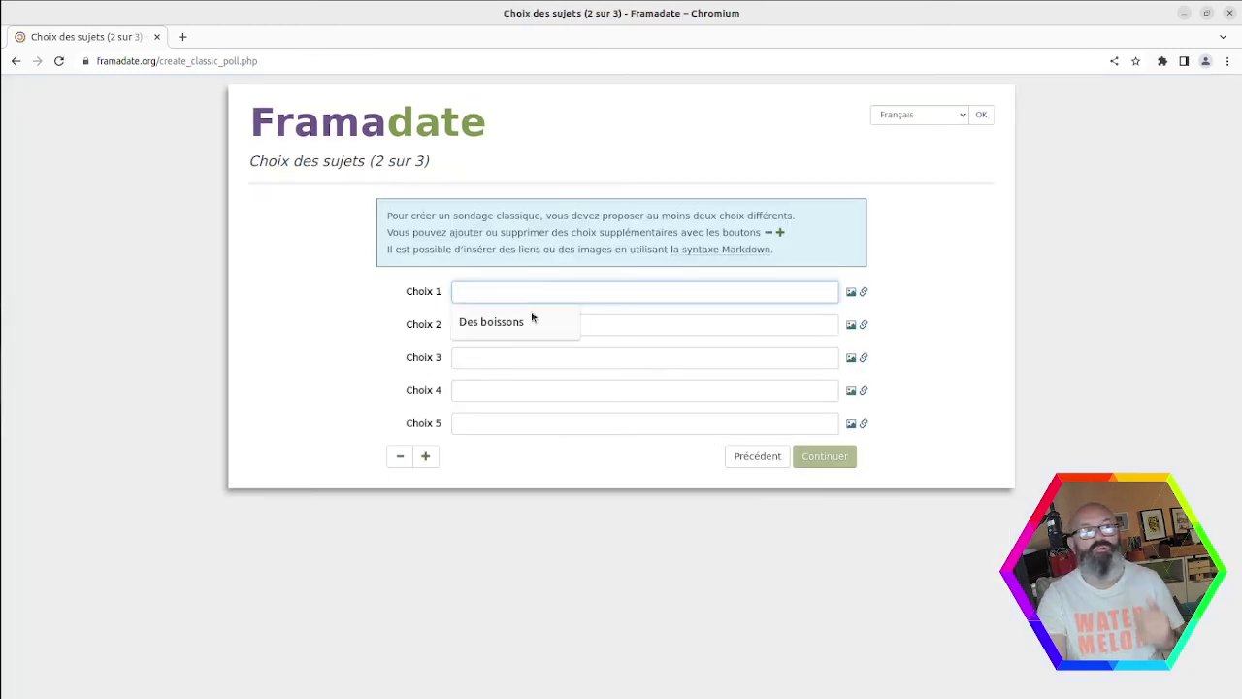
click(519, 321)
click(519, 324)
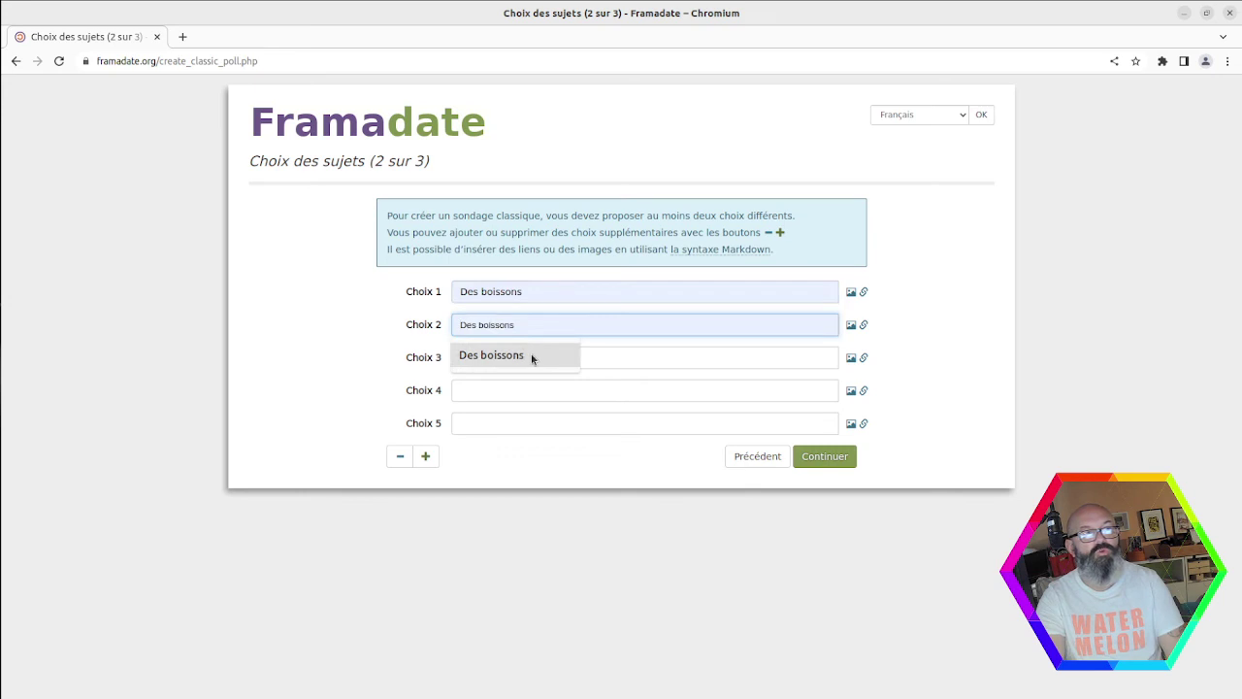
text(Du s)
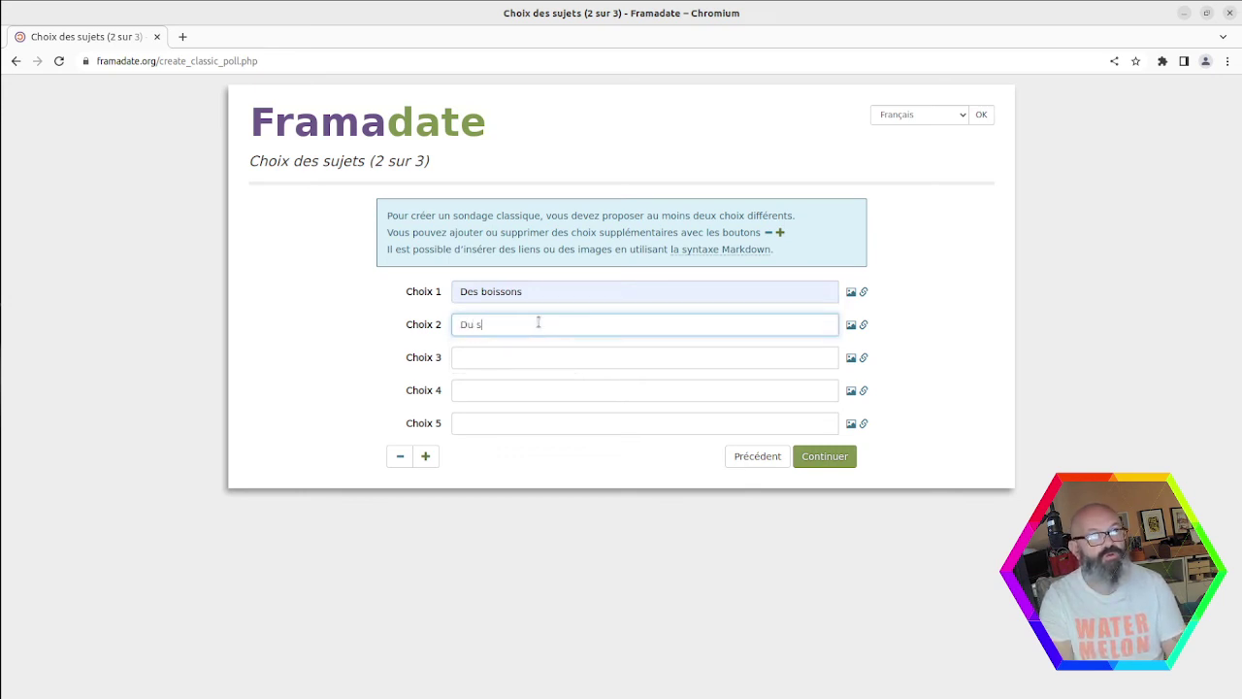
text(ucré)
key(Tab)
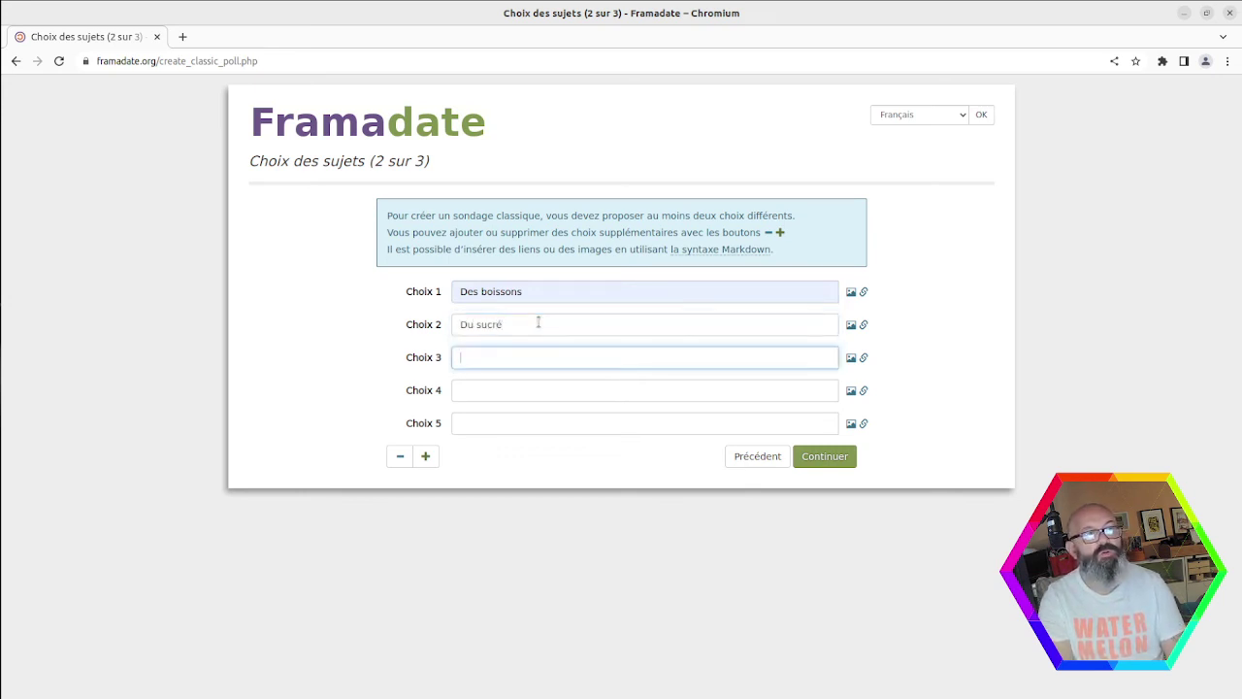
text(Du salé)
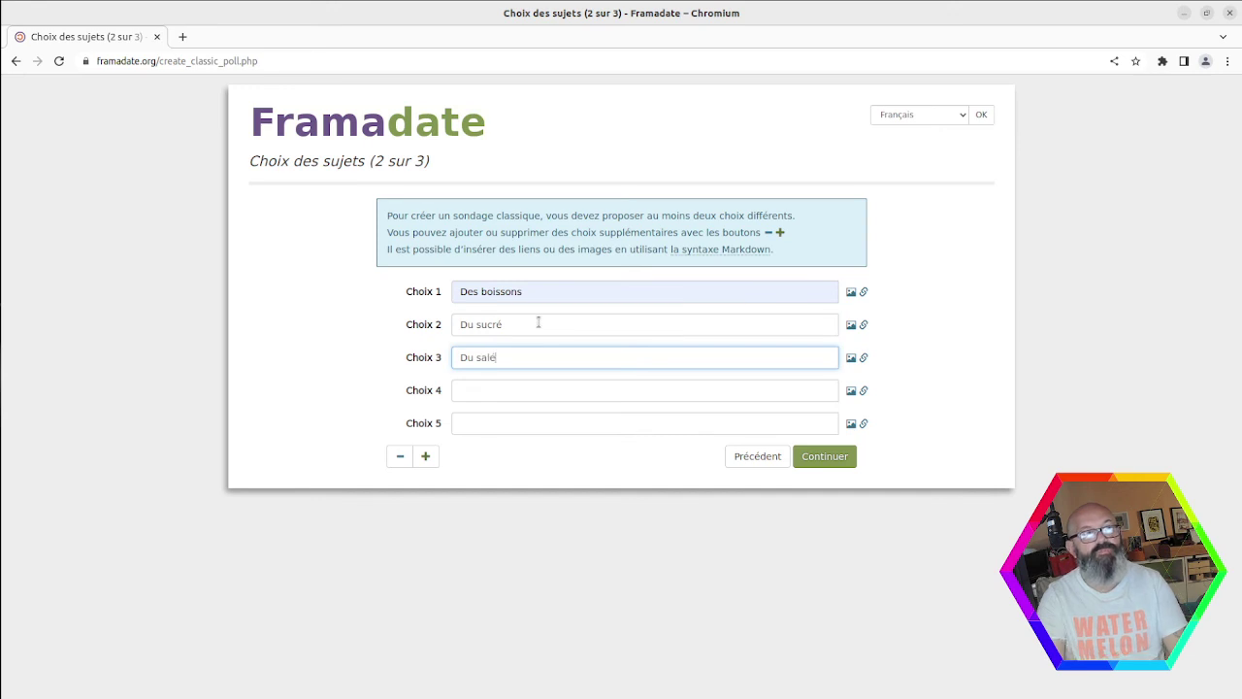
click(841, 460)
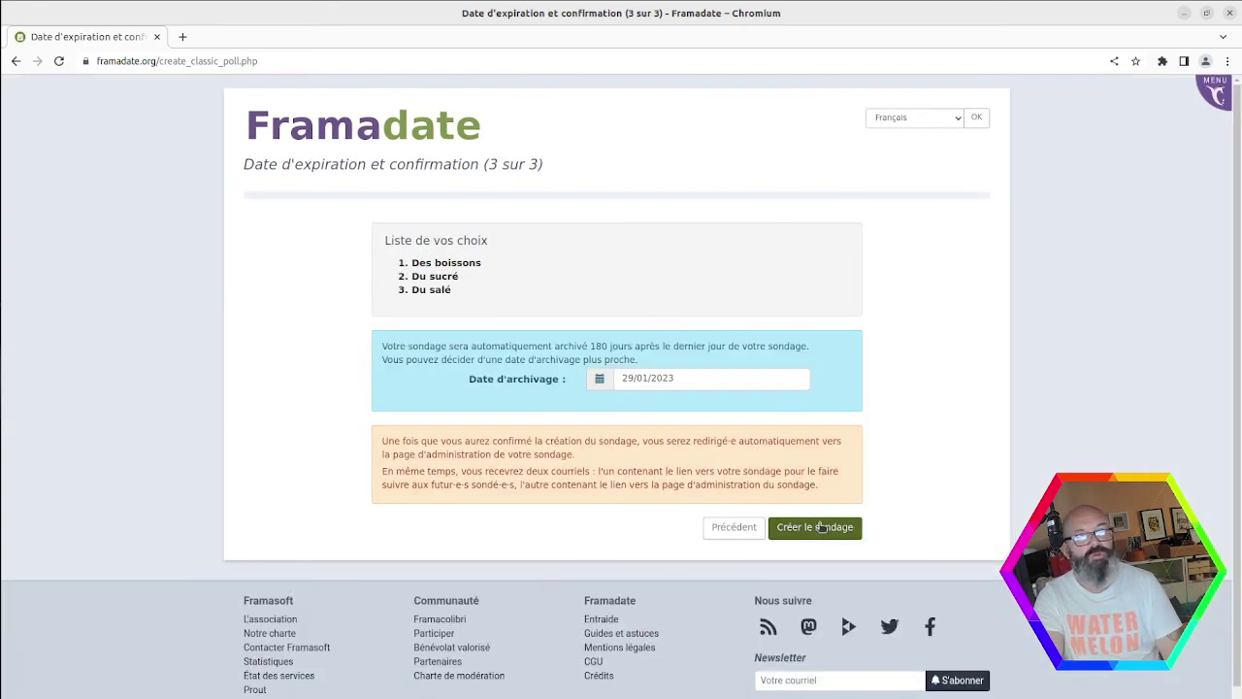
Step: Create the classic poll with the proposed archive date and open its public link in a new browser tab
click(821, 533)
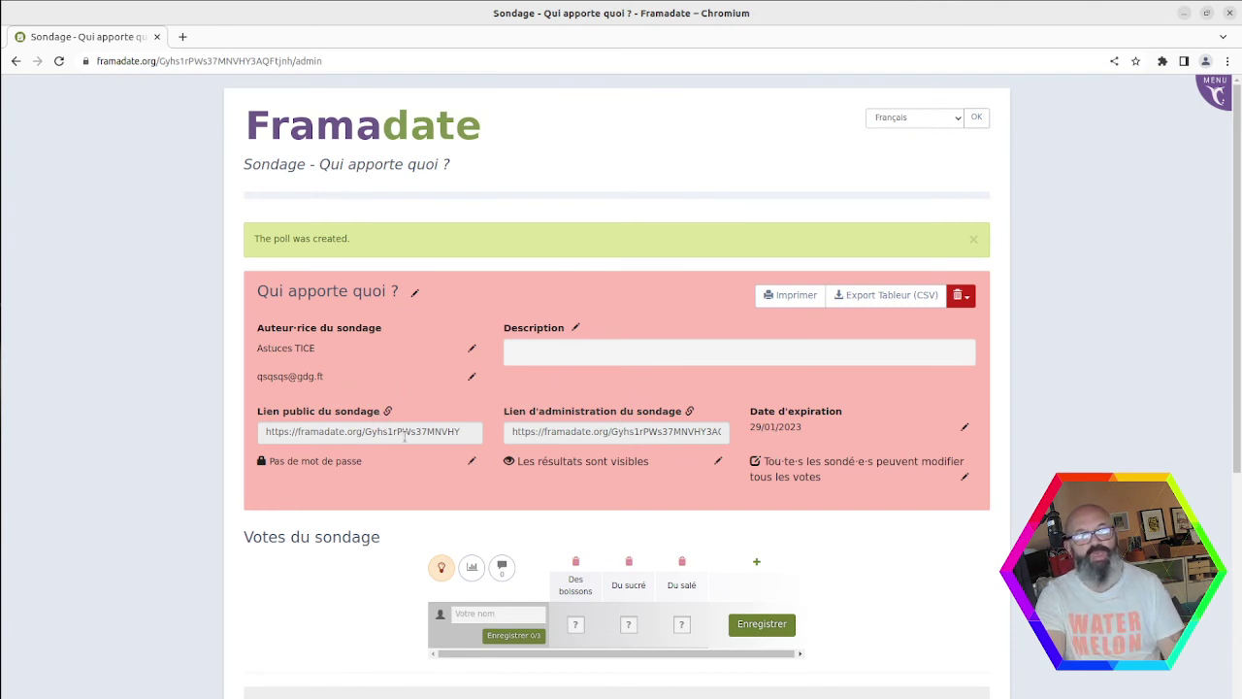
right_click(405, 437)
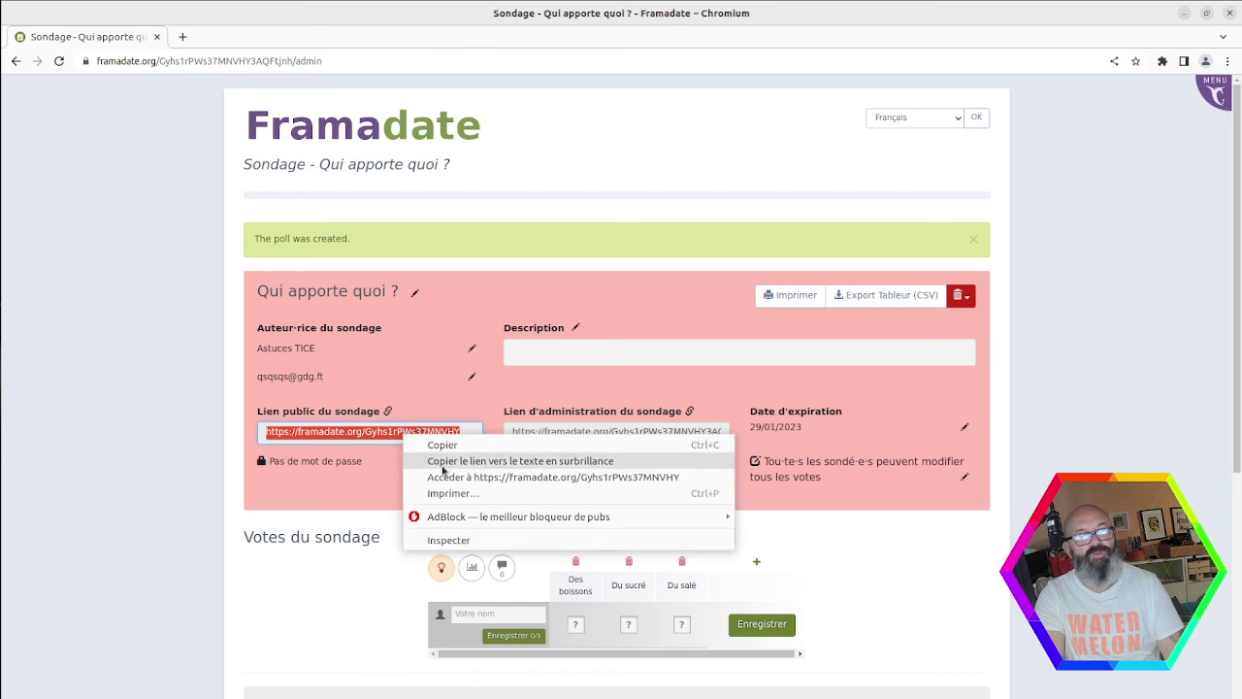
click(449, 477)
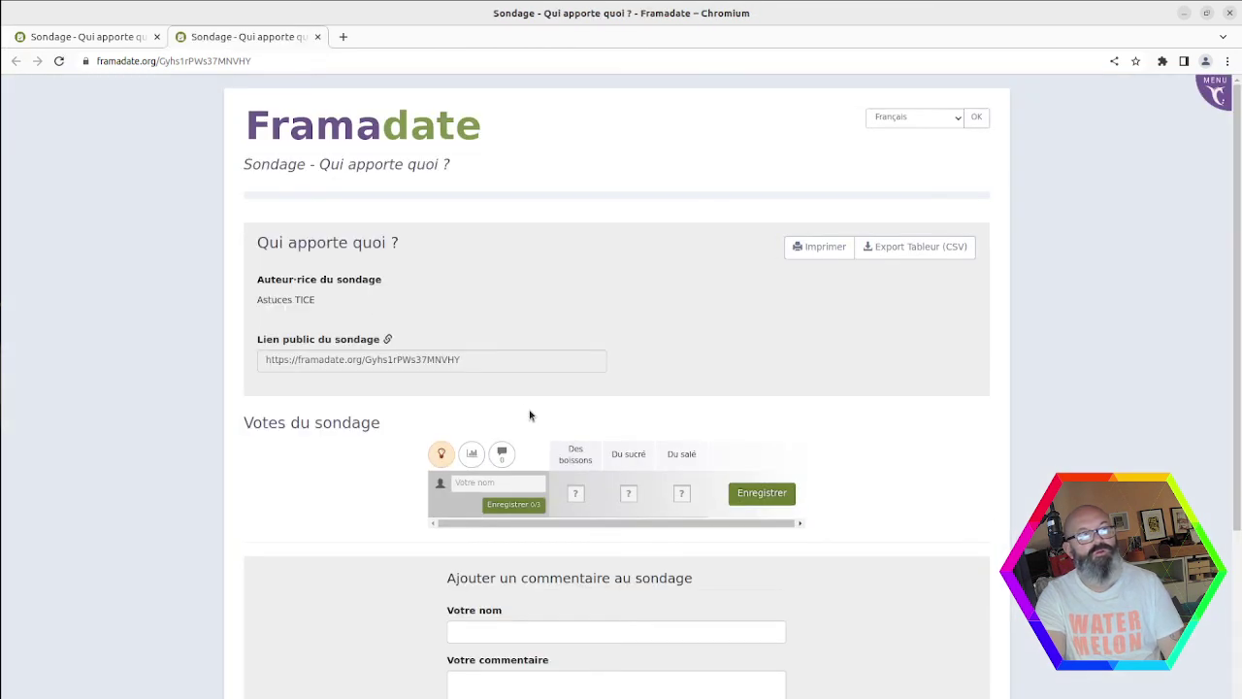
Step: Vote as Astuces TICE with yes for Des boissons and no for Du sucré and Du salé, and save the vote
scroll(495, 422, down, 3)
click(474, 341)
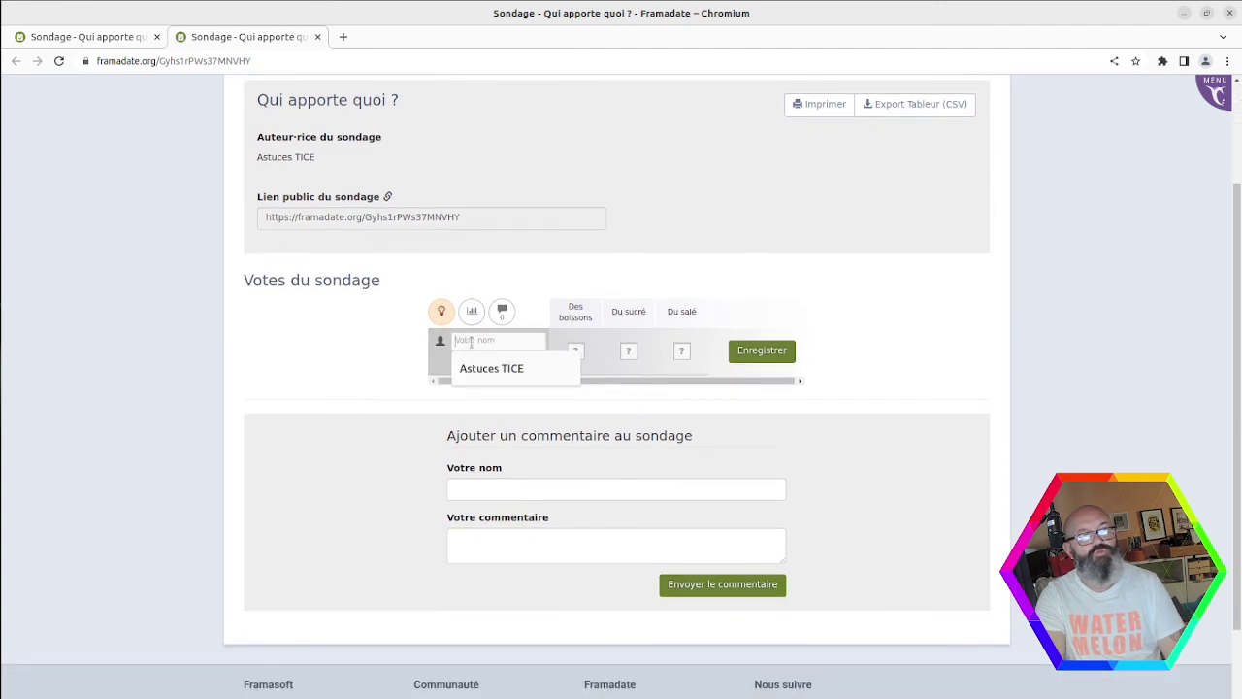
click(471, 365)
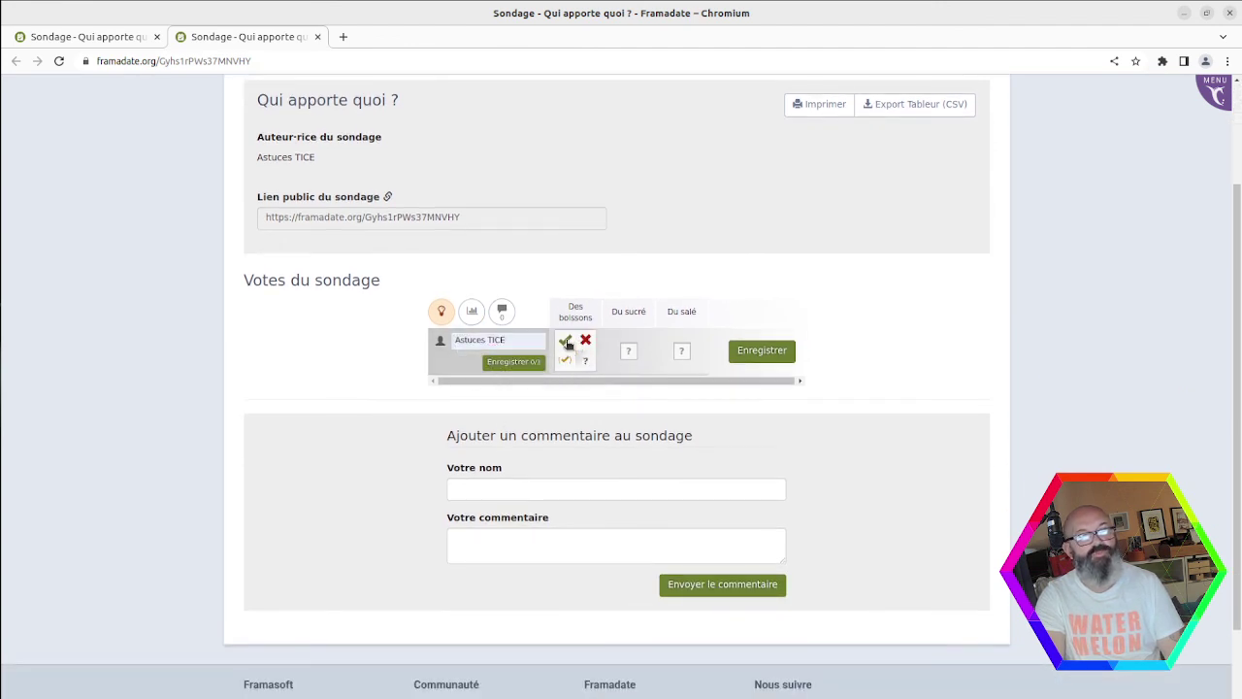
click(564, 340)
click(638, 339)
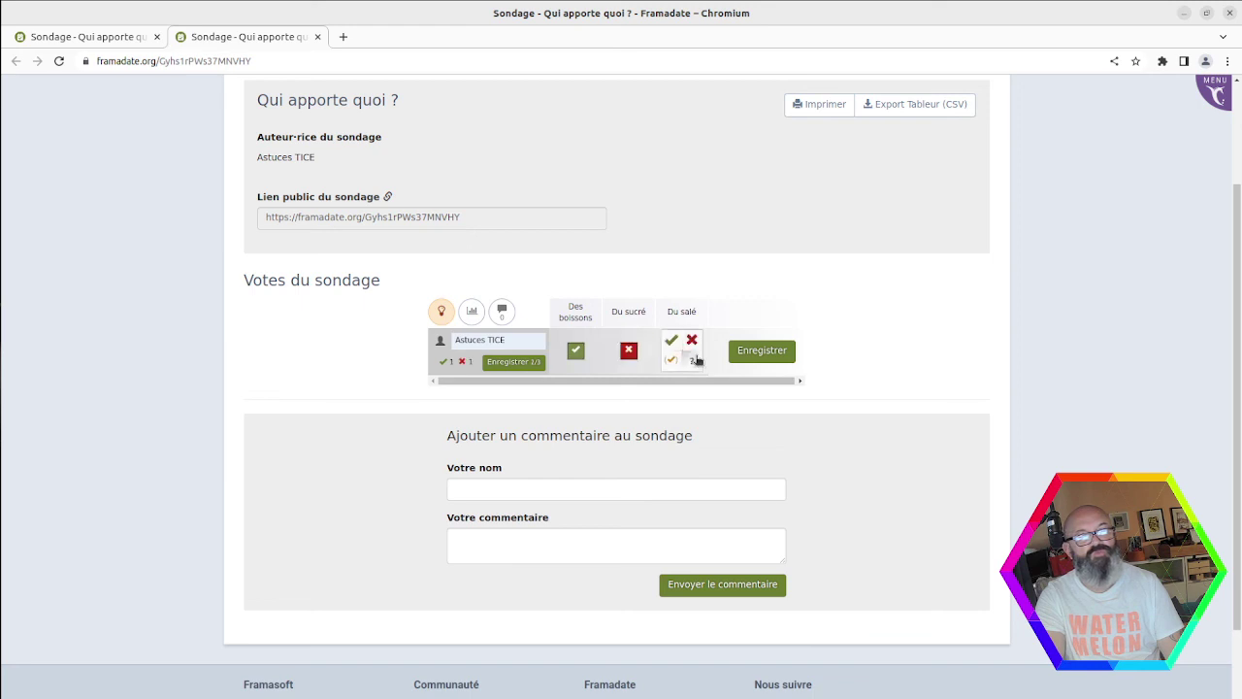
click(691, 341)
click(762, 350)
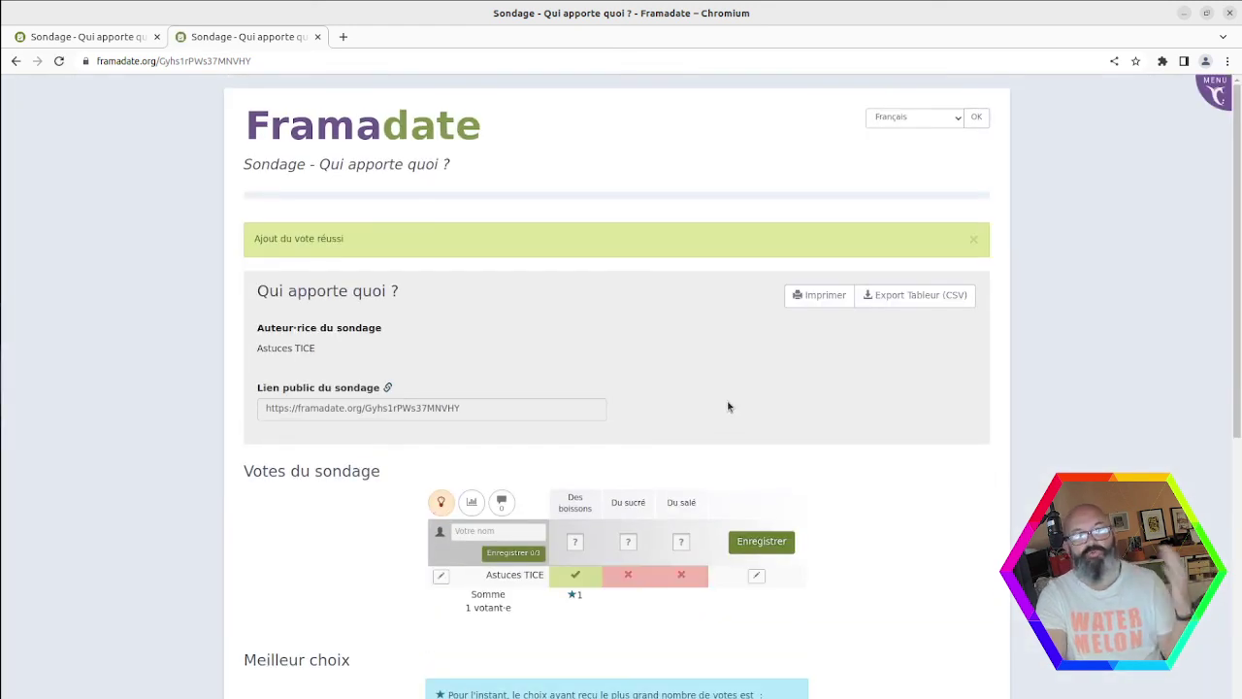
scroll(729, 406, down, 2)
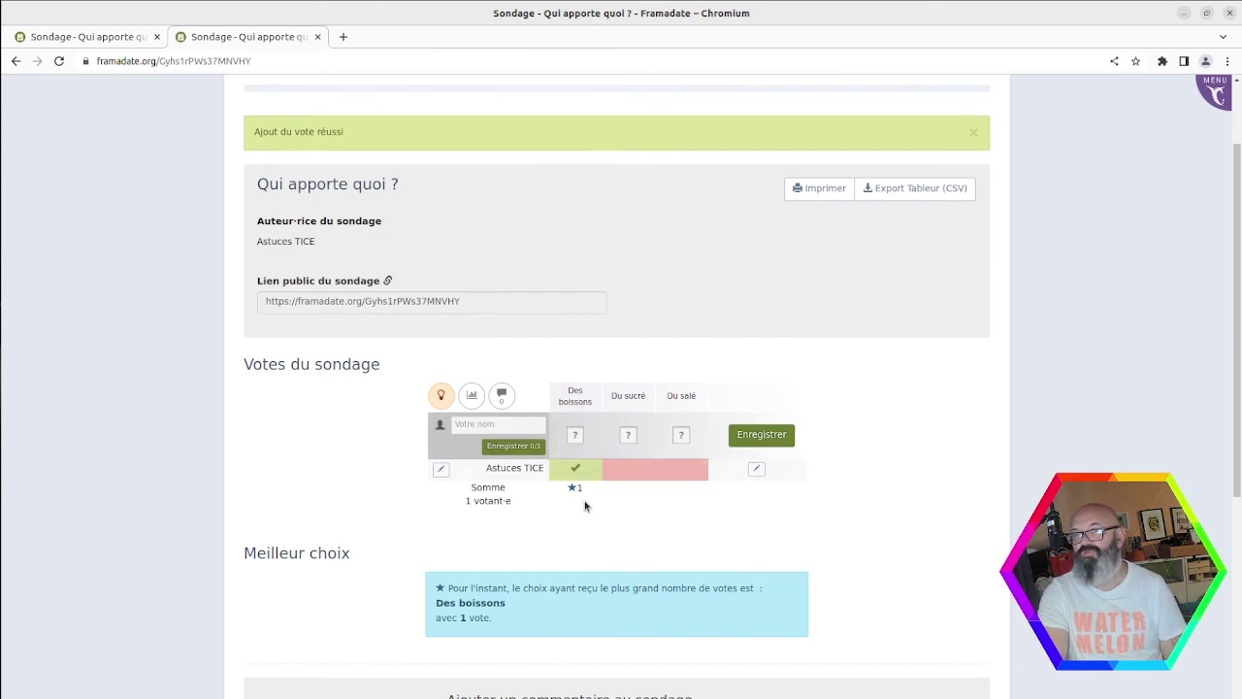